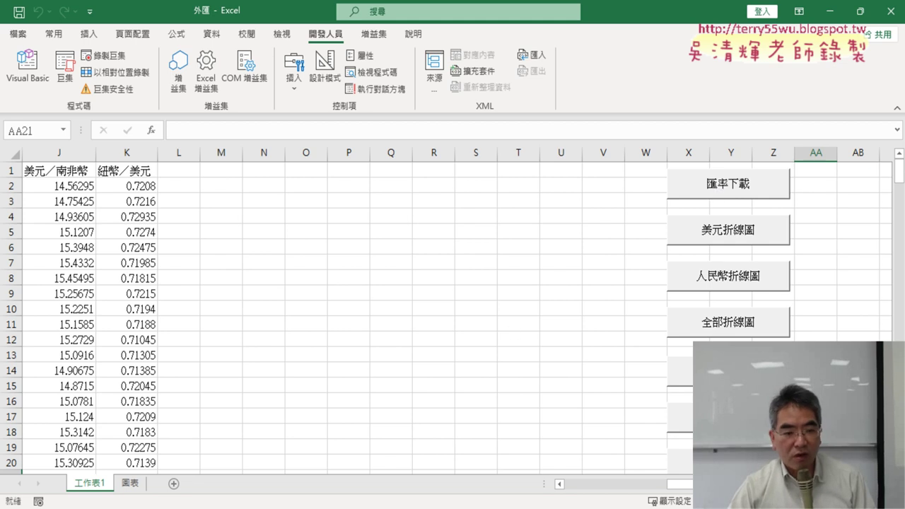
- Inspect the 外幣參考匯率查詢 macro's code in the VBA editor, then return to the worksheet
left_click(28, 65)
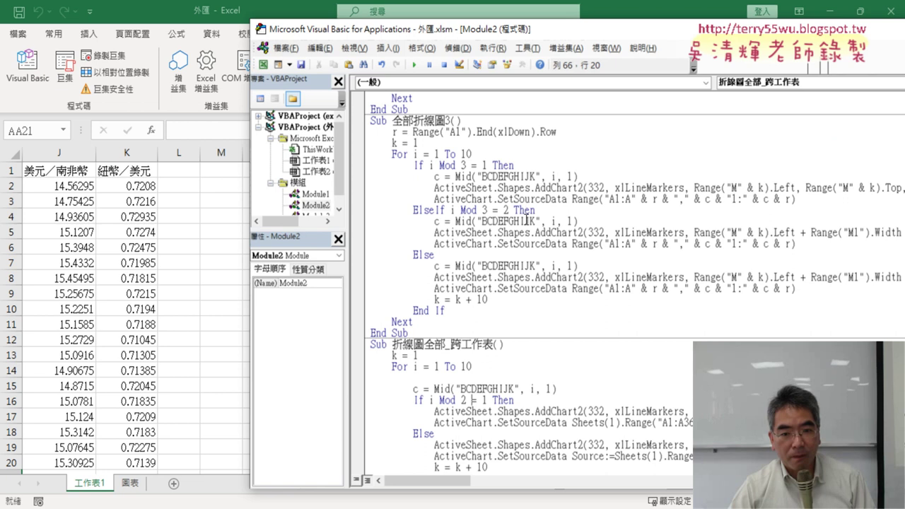
scroll(527, 221, "up", 4)
scroll(528, 221, "up", 5)
scroll(529, 222, "up", 4)
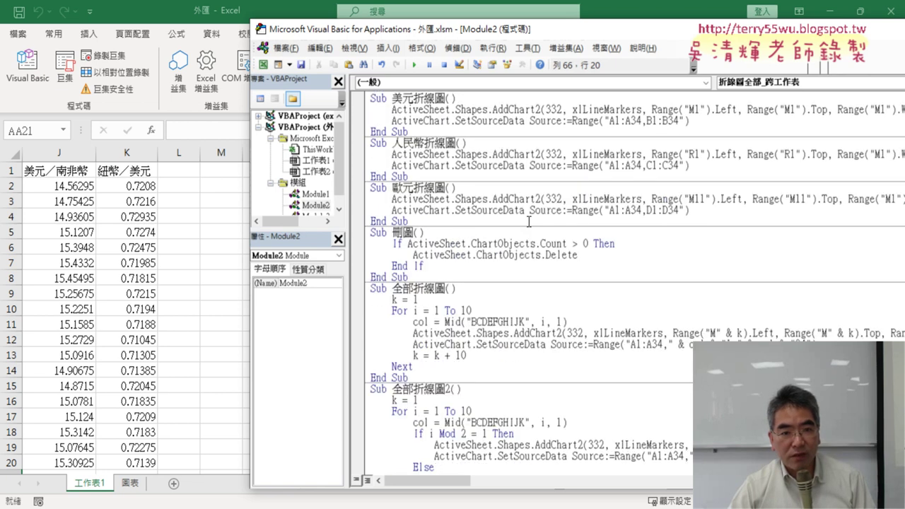
scroll(322, 206, "down", 1)
double_click(315, 205)
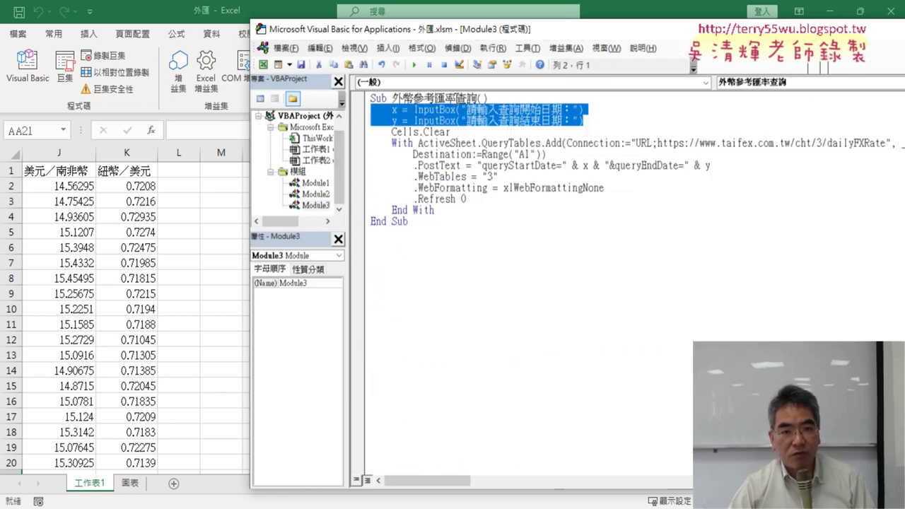
left_click_drag(392, 99, 474, 100)
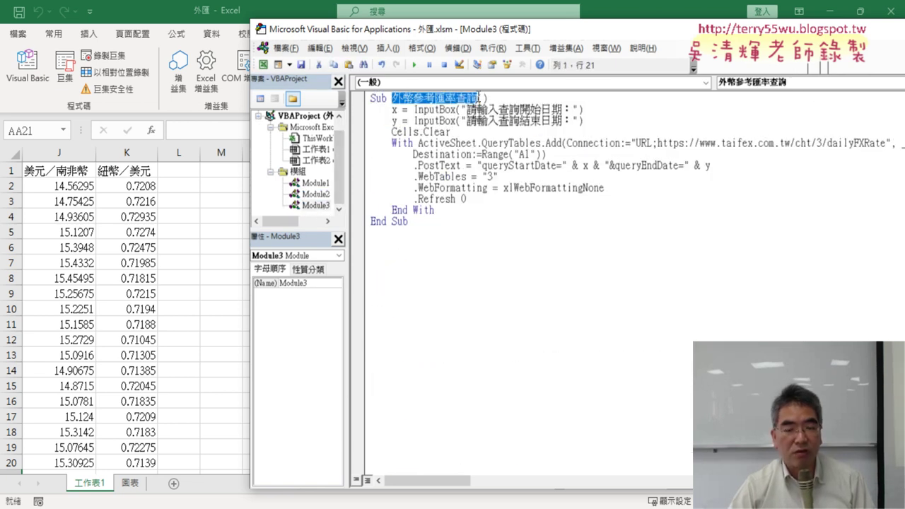
left_click(179, 217)
- Assign the 外幣參考匯率查詢 macro to the lower 刪圖 button
scroll(811, 285, "down", 3)
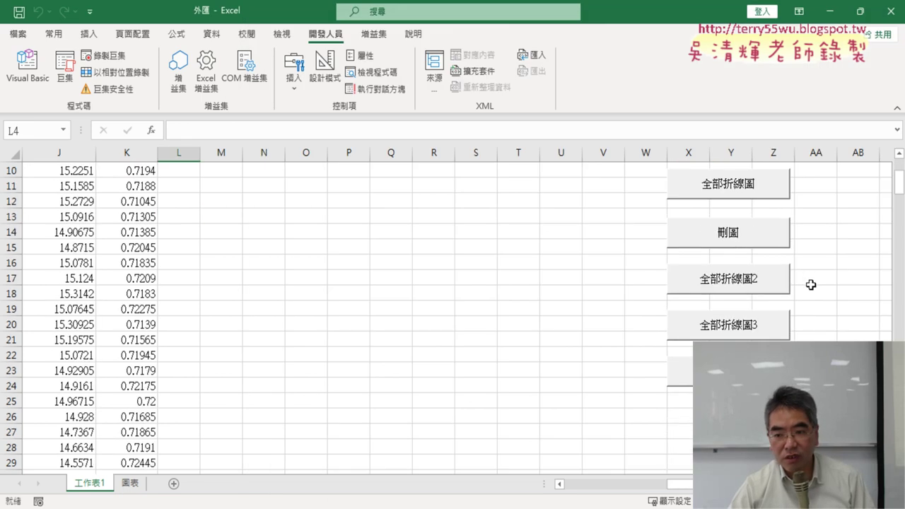
scroll(811, 284, "down", 1)
right_click(719, 333)
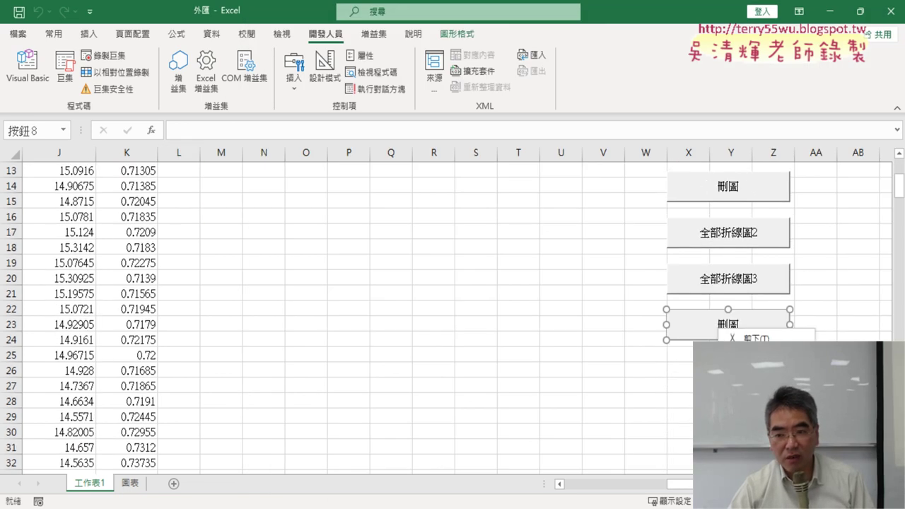
left_click(753, 452)
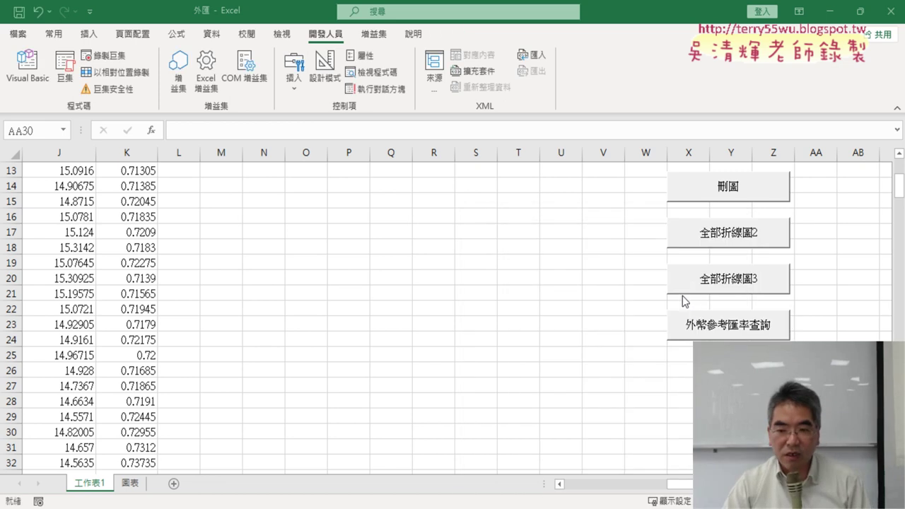
- Run the query from the button with dates 2022/1/1 to 2022/12/31
left_click(743, 327)
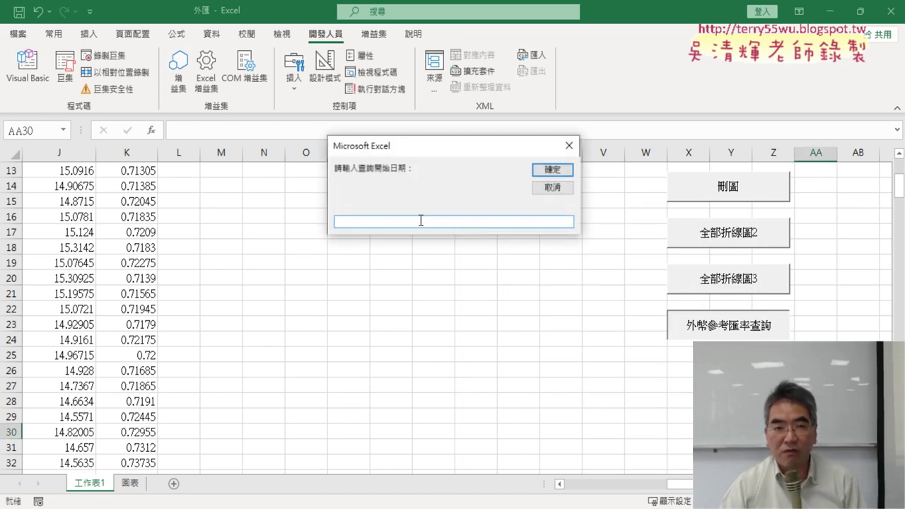
type("20")
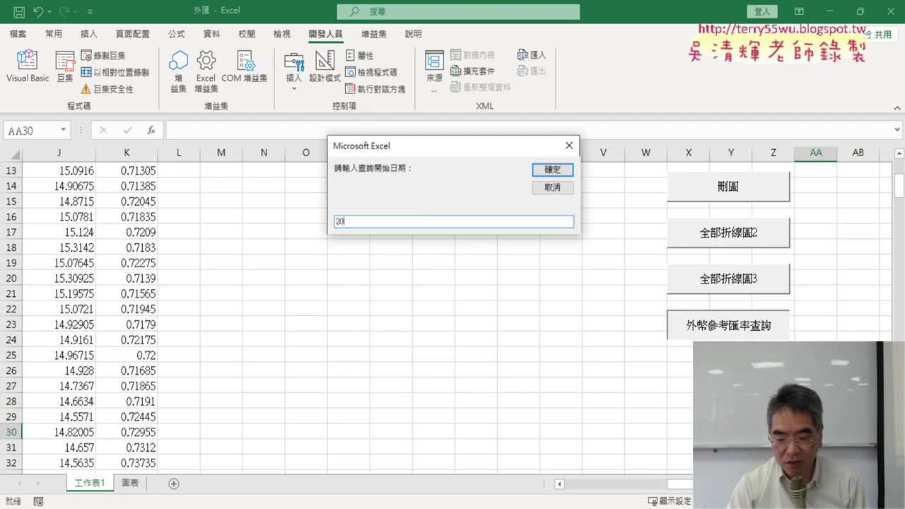
type("22/1/1")
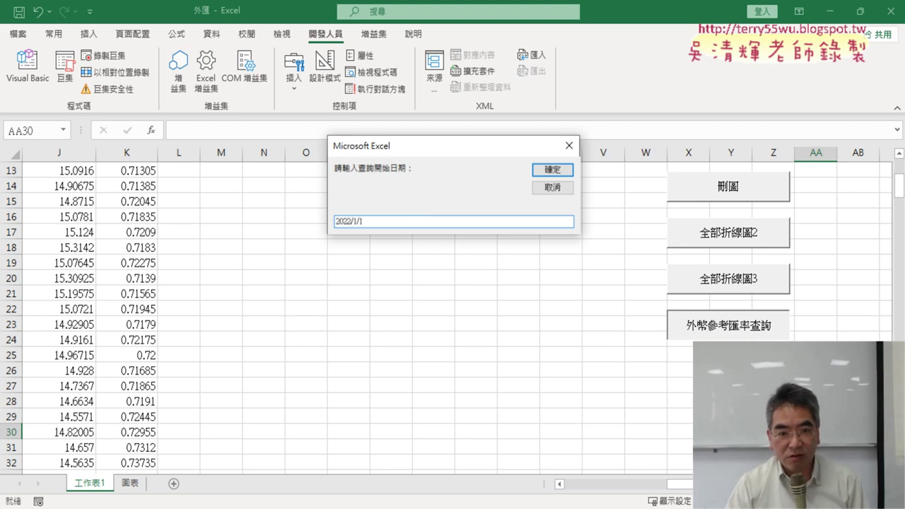
key("Return")
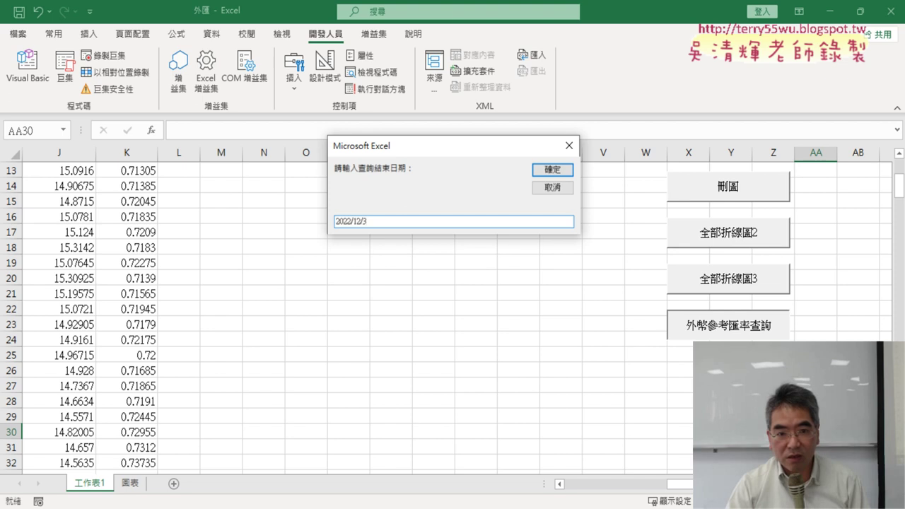
type("1")
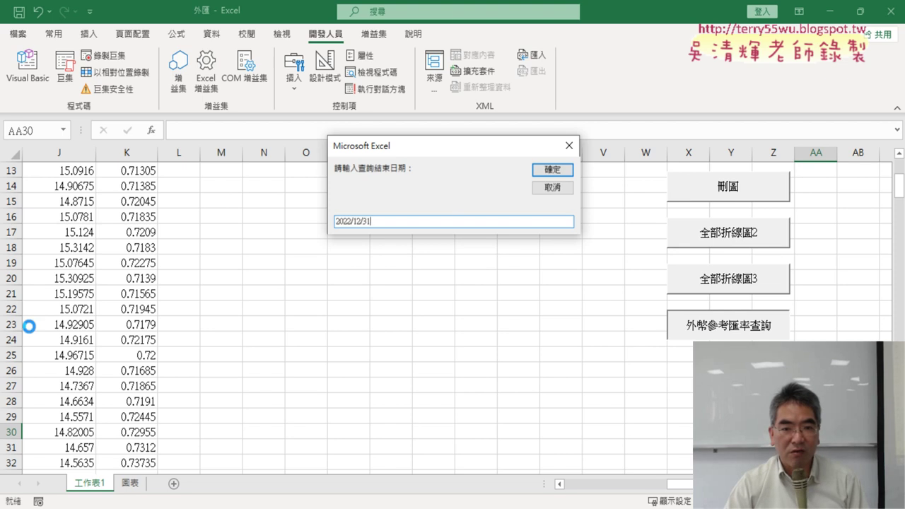
left_click(561, 172)
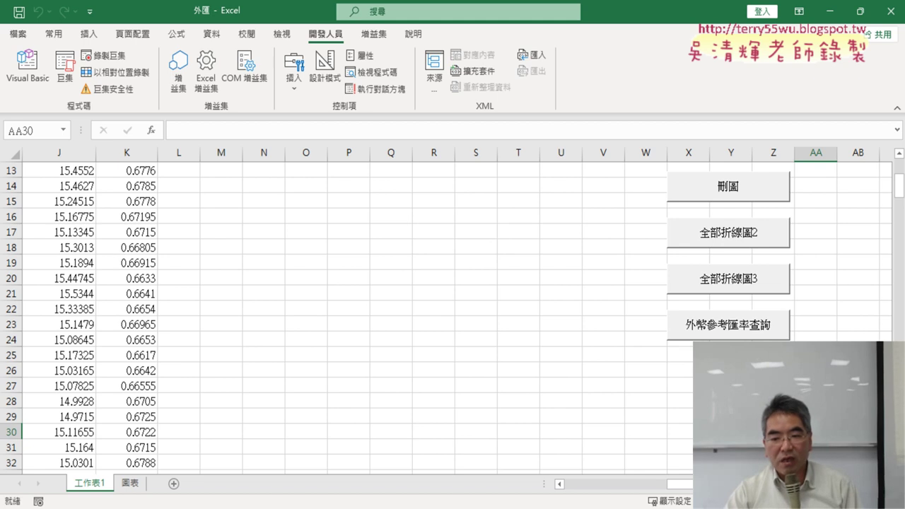
left_click_drag(680, 485, 576, 484)
scroll(384, 413, "up", 4)
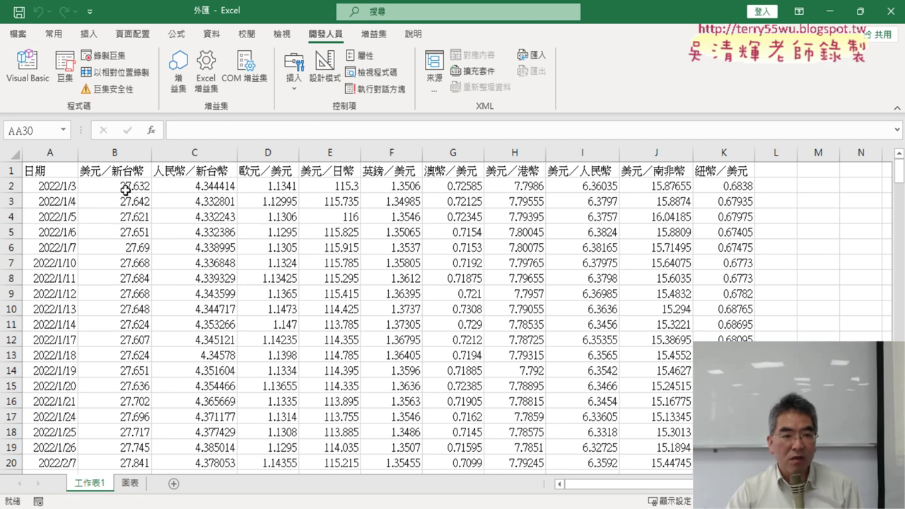
left_click_drag(629, 484, 729, 484)
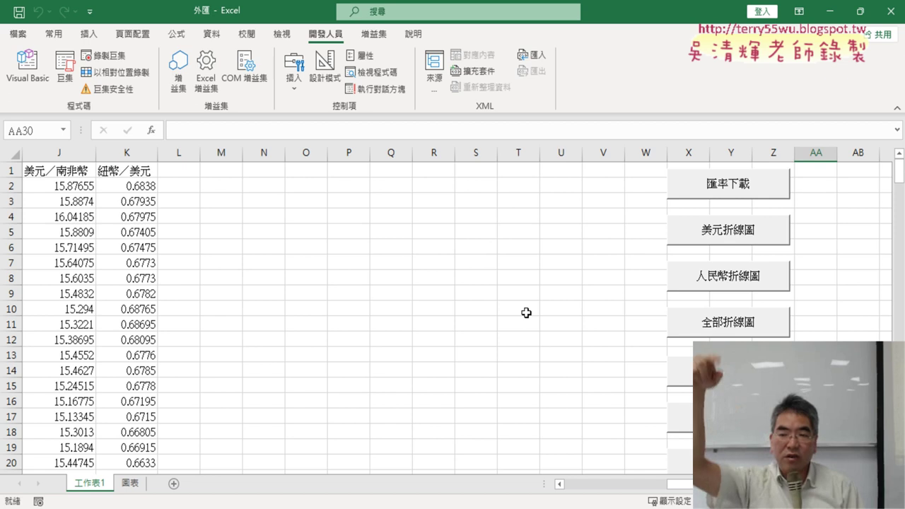
left_click(743, 241)
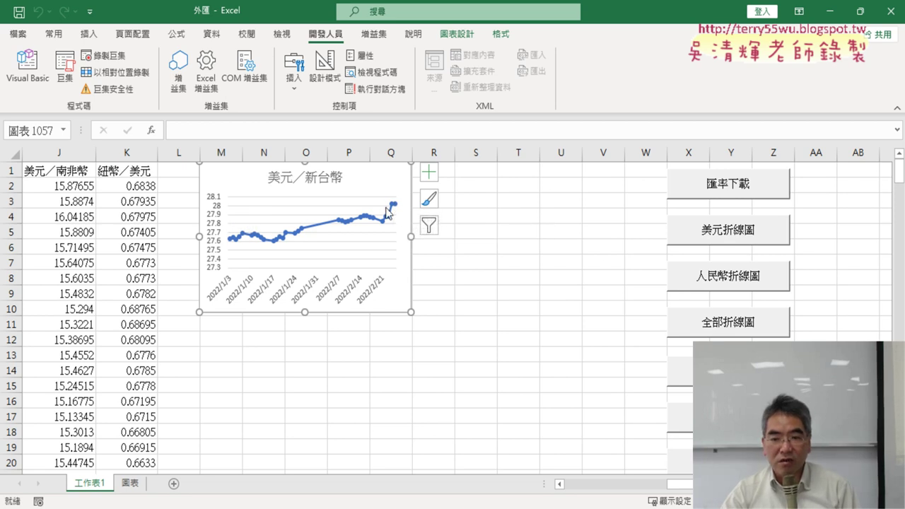
key("Delete")
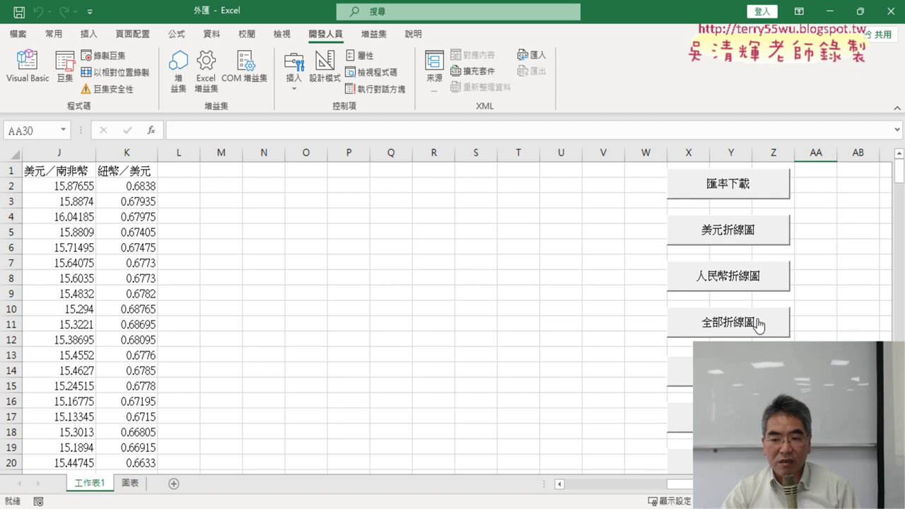
scroll(755, 324, "down", 2)
- Run the 外幣參考匯率查詢 query again with start date 2023/1/1 and end date 2023/5/31
left_click(683, 417)
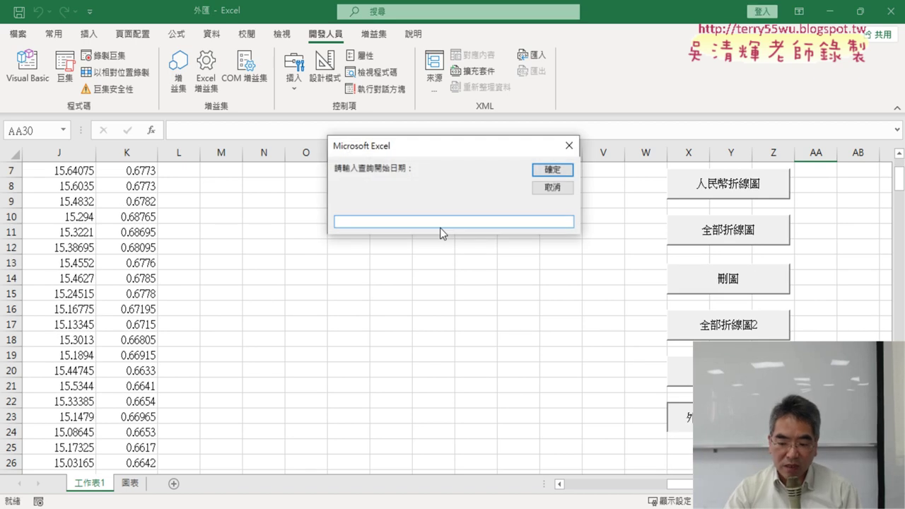
type("20")
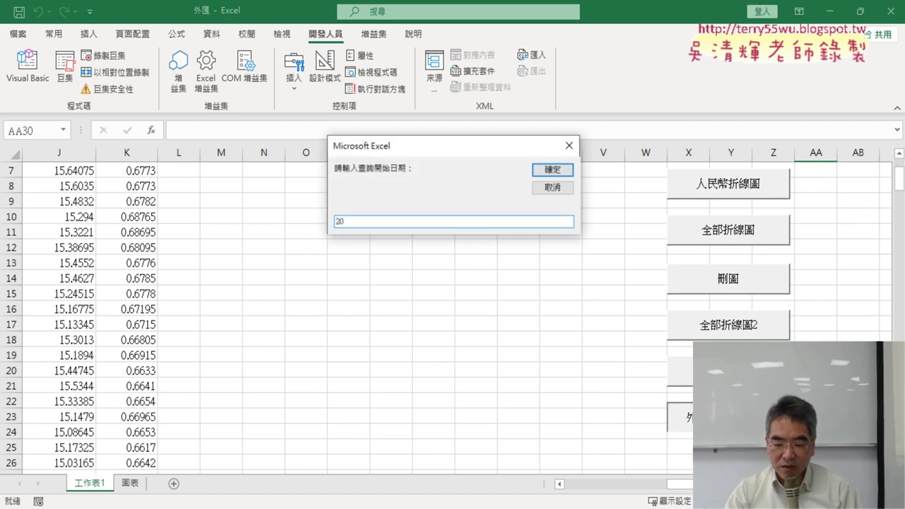
type("23")
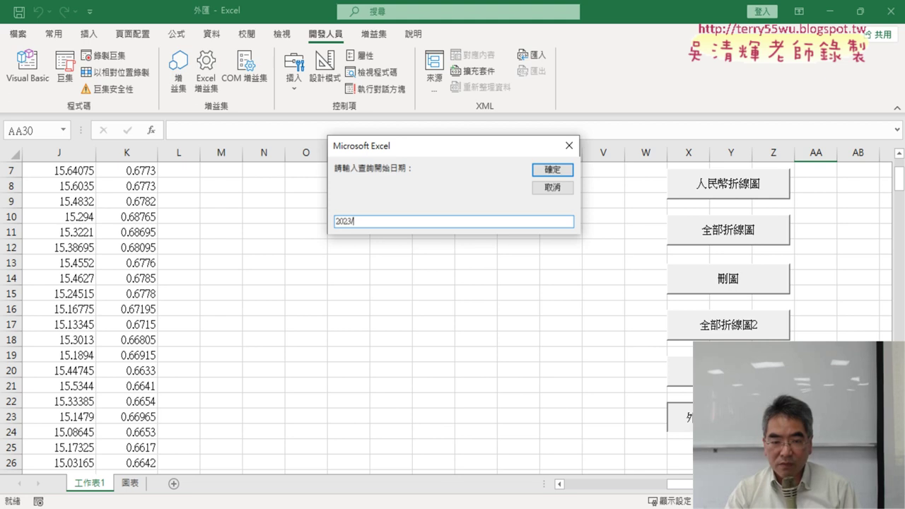
type("/1/1")
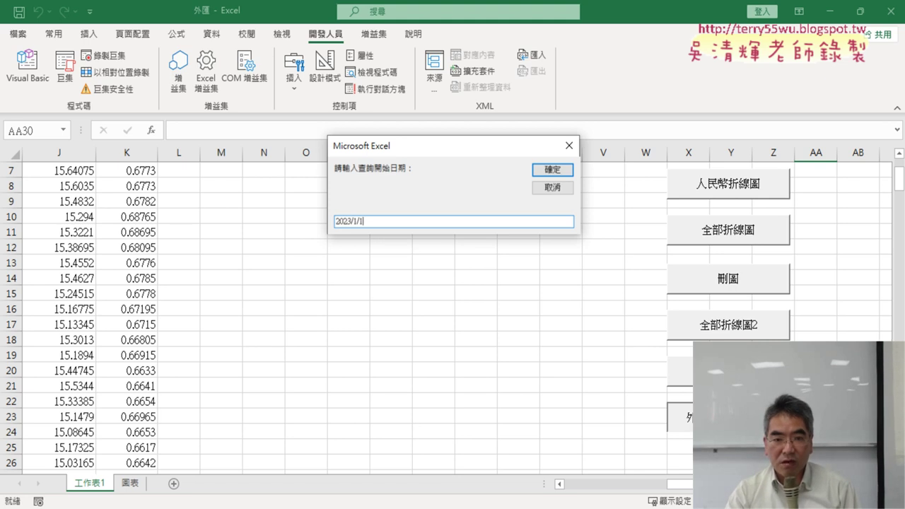
key("Return")
type("20")
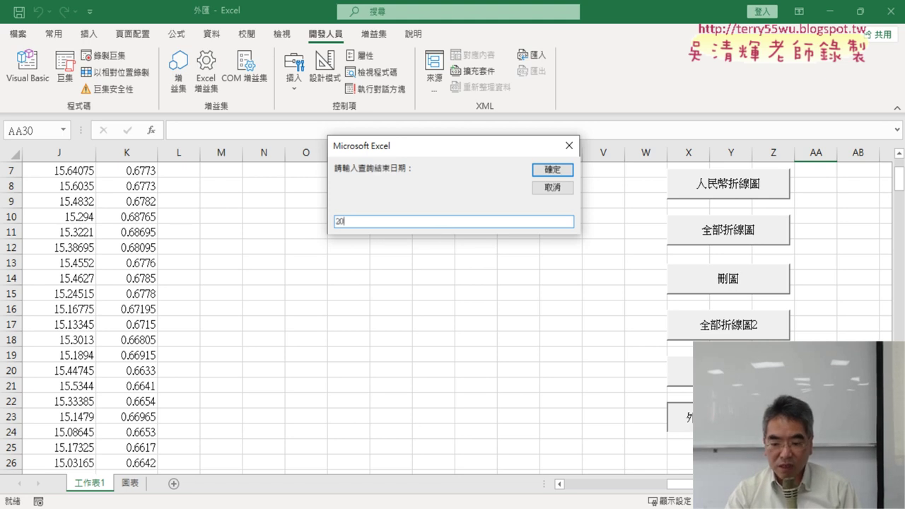
type("23/")
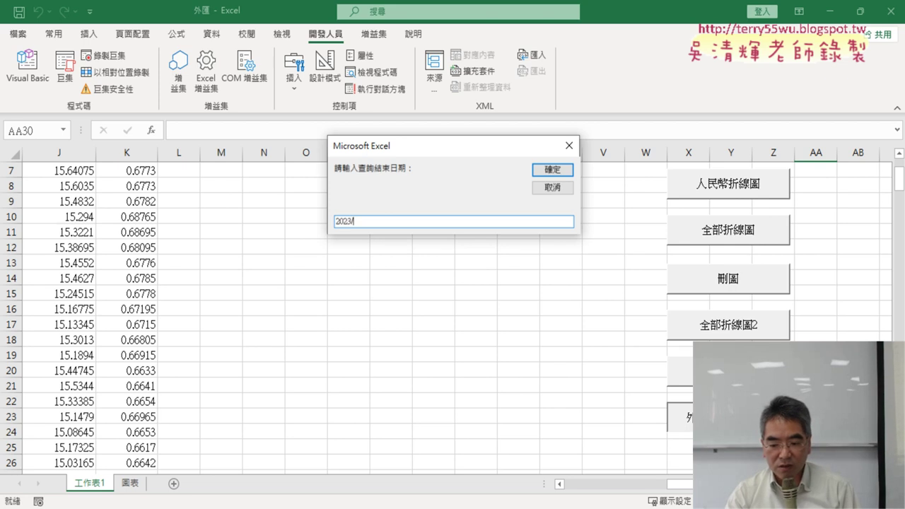
type("5")
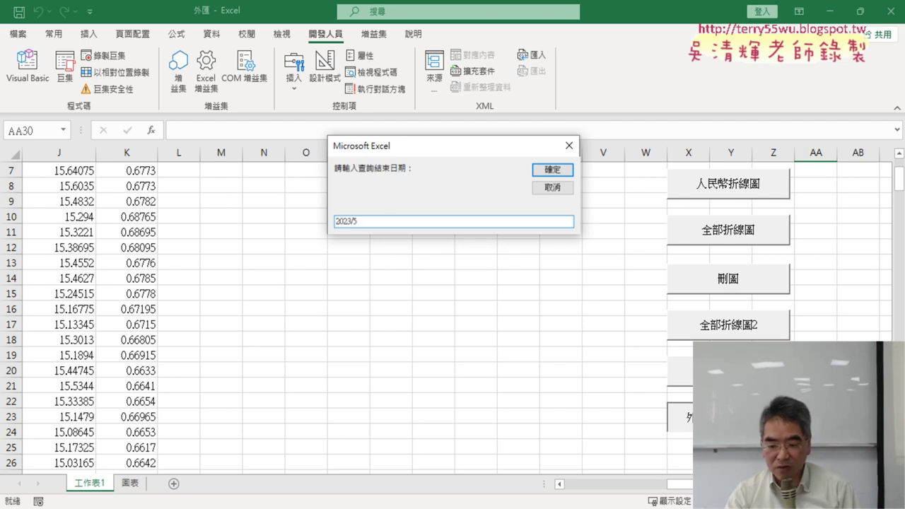
type("/31")
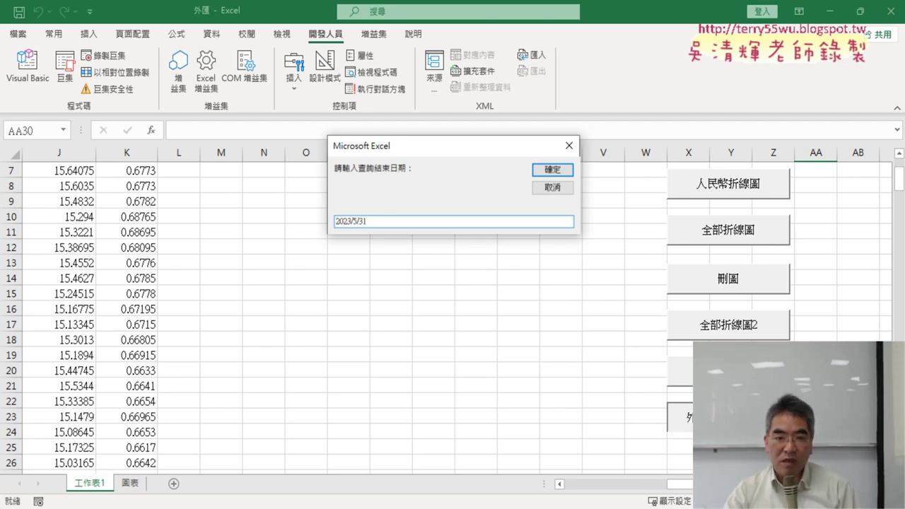
left_click(548, 171)
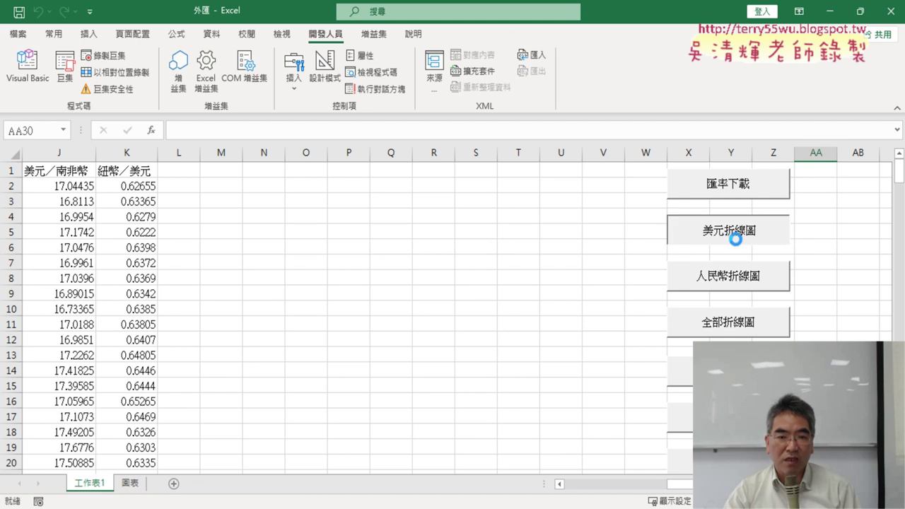
- Draw the 美元／新台幣 line chart and check its source data stops at 2023/3/2 (row 34)
left_click(736, 232)
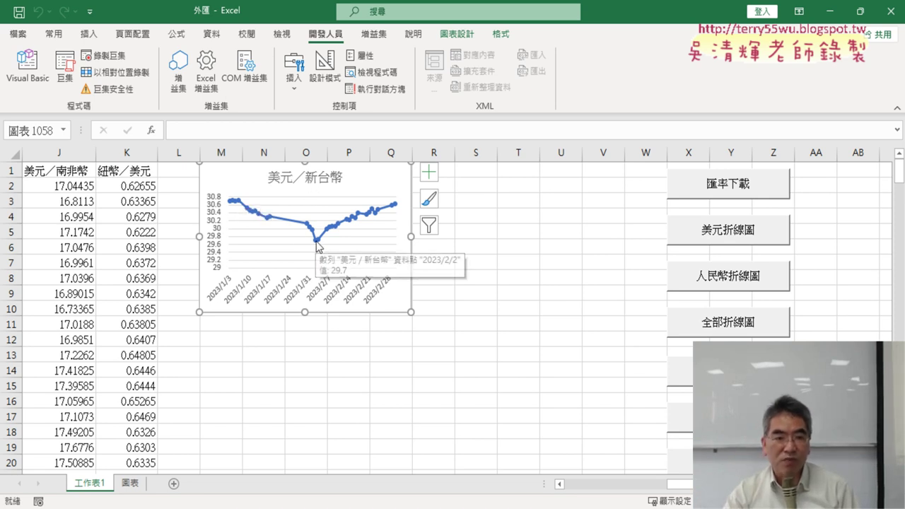
mouse_move(394, 204)
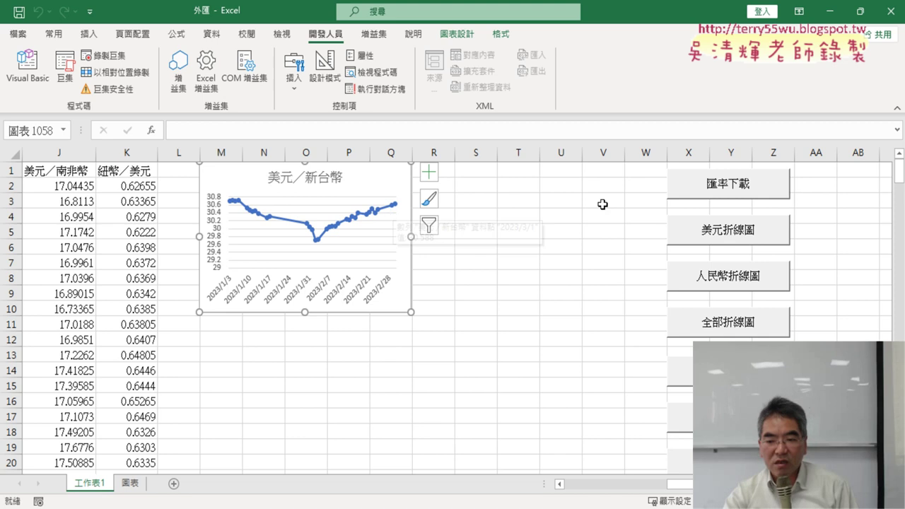
scroll(99, 283, "left", 5)
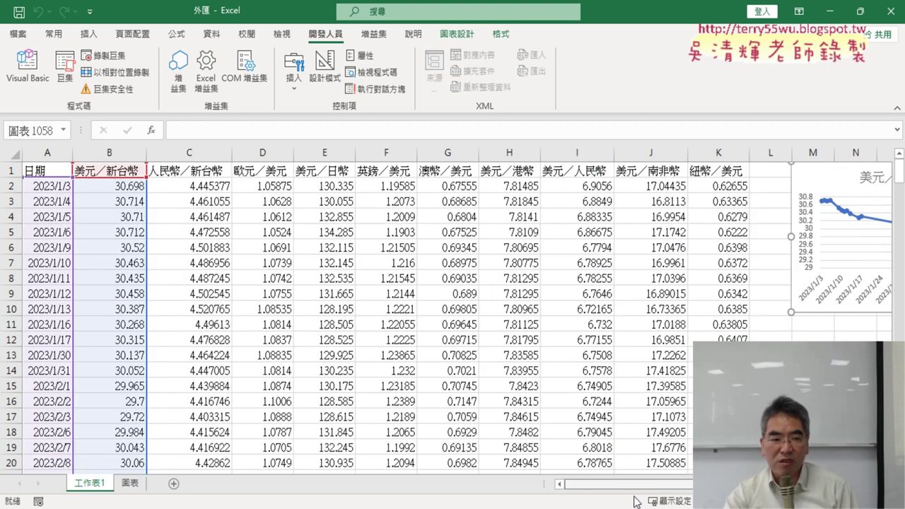
scroll(106, 362, "down", 7)
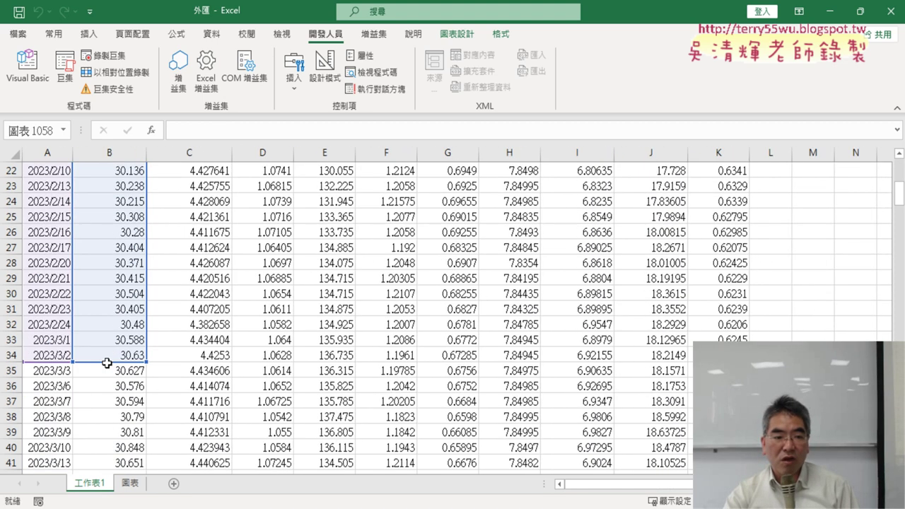
scroll(106, 362, "up", 4)
scroll(106, 362, "up", 3)
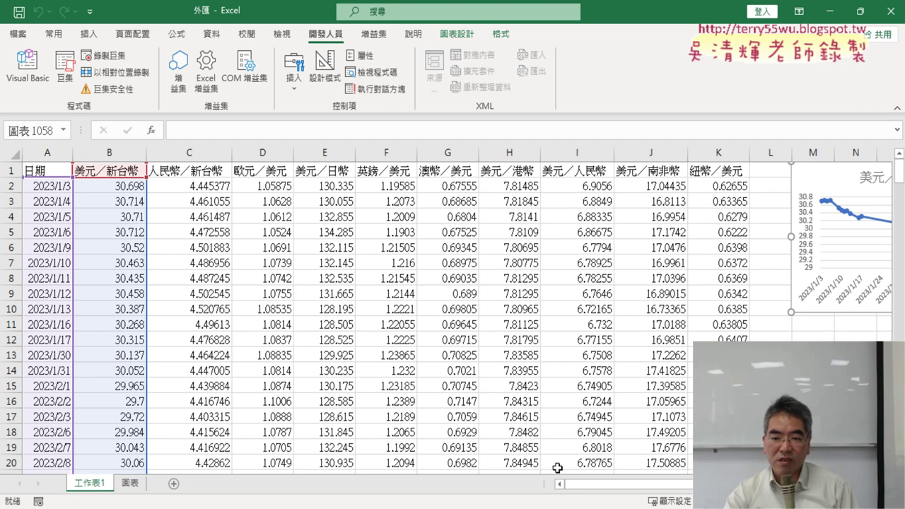
left_click_drag(629, 488, 637, 488)
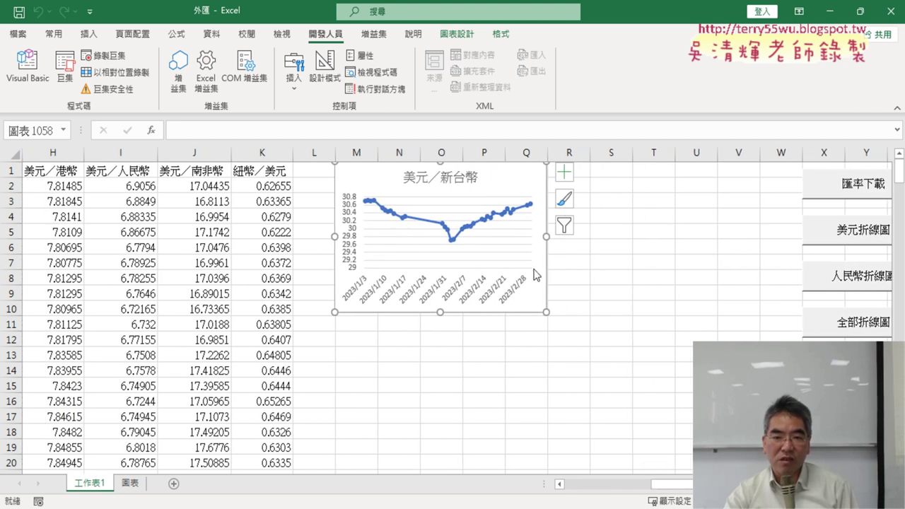
- Open the 美元折線圖 button's macro and highlight the fixed row 34 in Range("A1:A34,B1:B34")
right_click(857, 236)
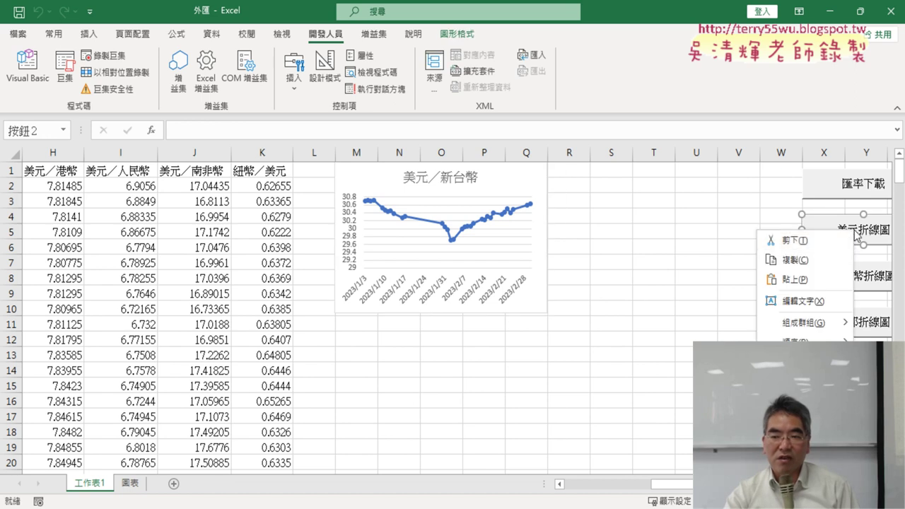
left_click(800, 360)
left_click(757, 181)
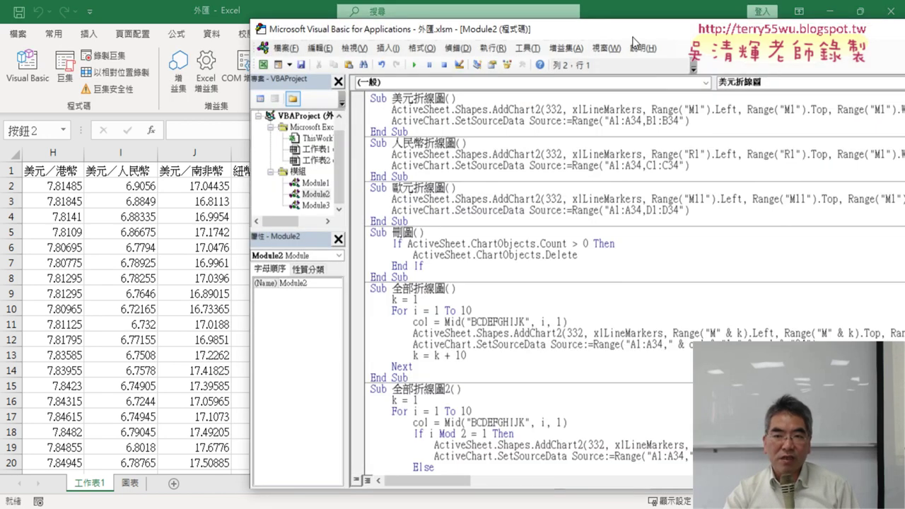
mouse_move(635, 31)
left_mouse_down()
mouse_move(418, 37)
mouse_move(429, 72)
left_mouse_up()
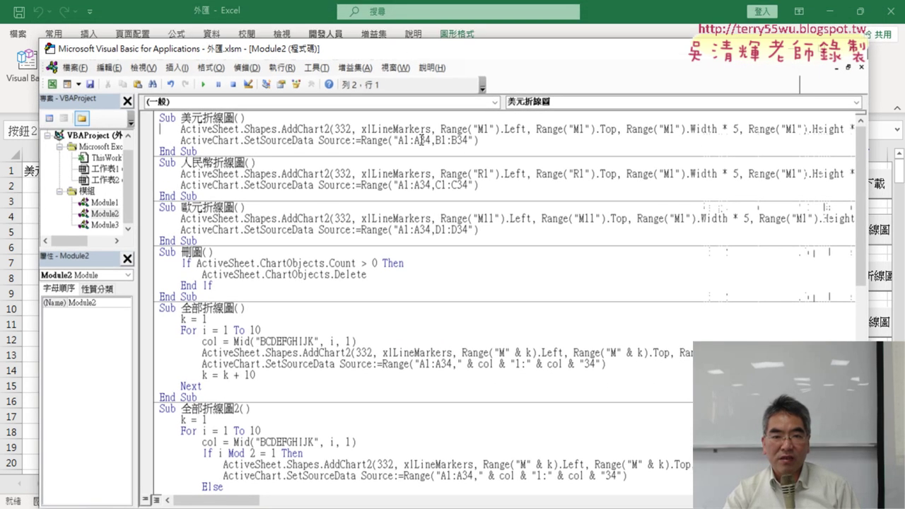
left_click_drag(421, 140, 431, 140)
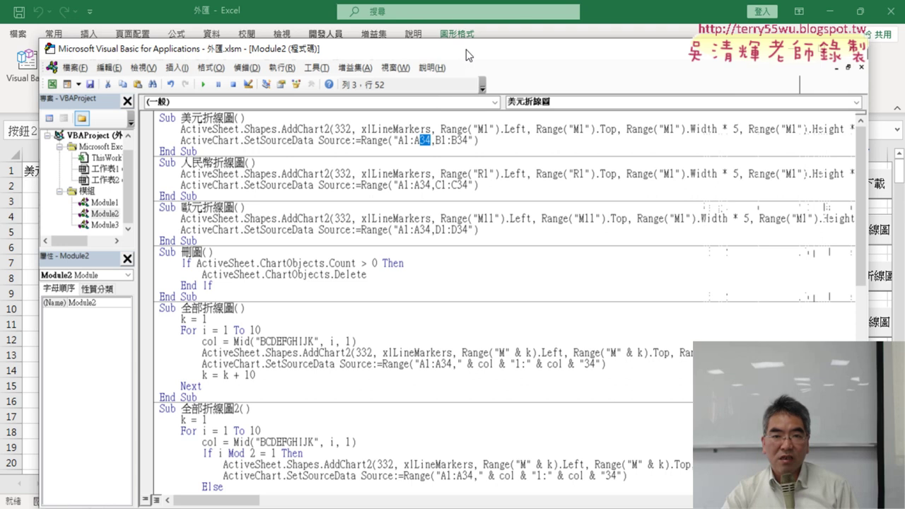
left_click_drag(466, 49, 604, 52)
left_click(78, 266)
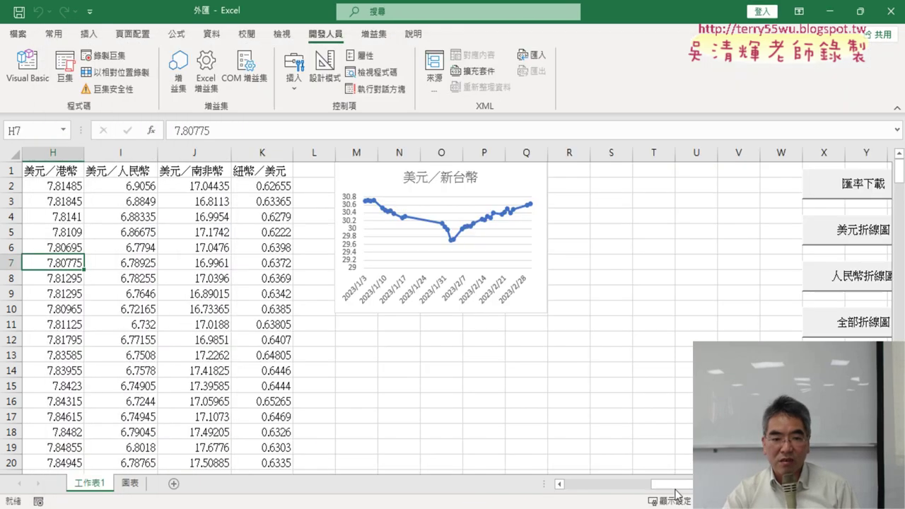
- From A34, jump down to the last date 2023/5/31 in row 94, then back to the top
left_click_drag(676, 487, 591, 486)
scroll(94, 356, "down", 4)
scroll(94, 356, "down", 3)
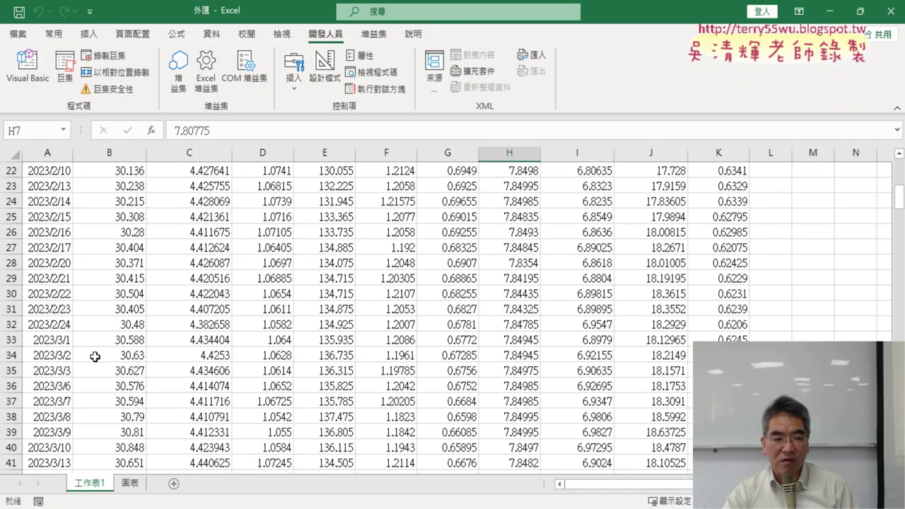
left_click(50, 360)
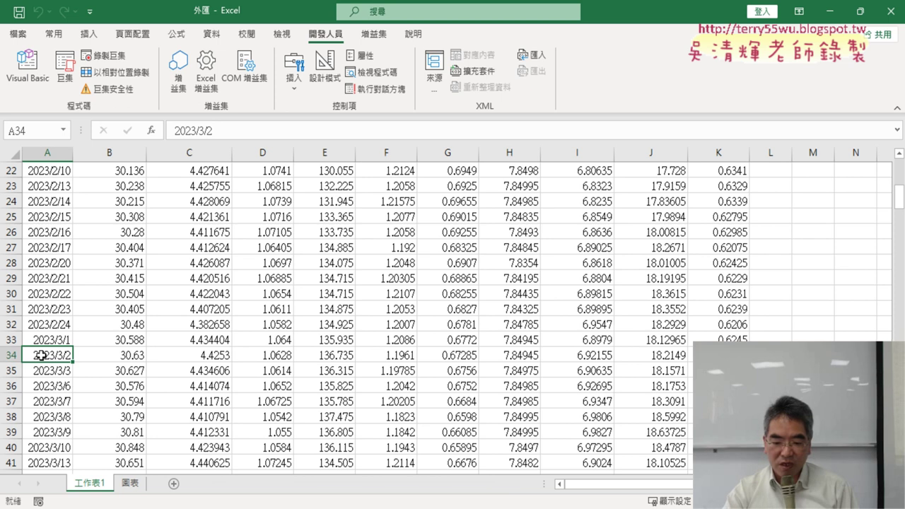
key("ctrl+Down")
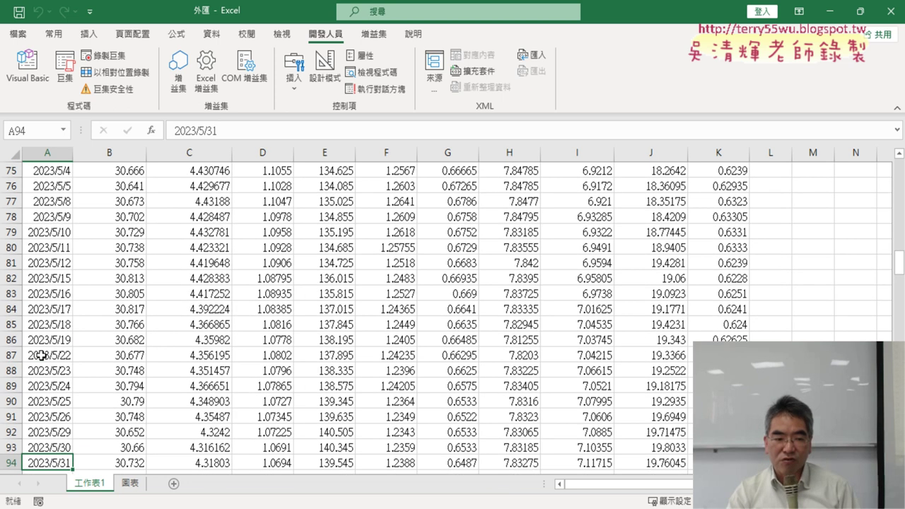
key("ctrl+Home")
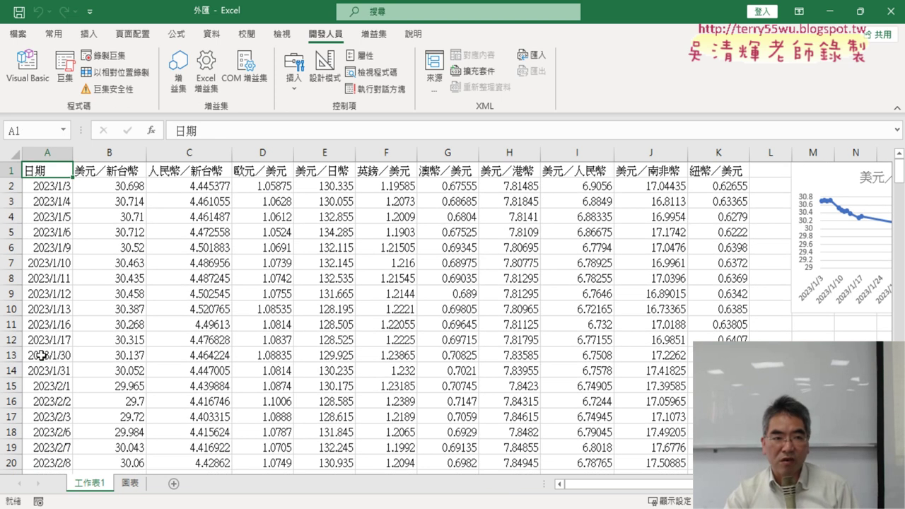
- Glance at the VBA editor, then return to the sheet and jump again to row 94
left_click(36, 80)
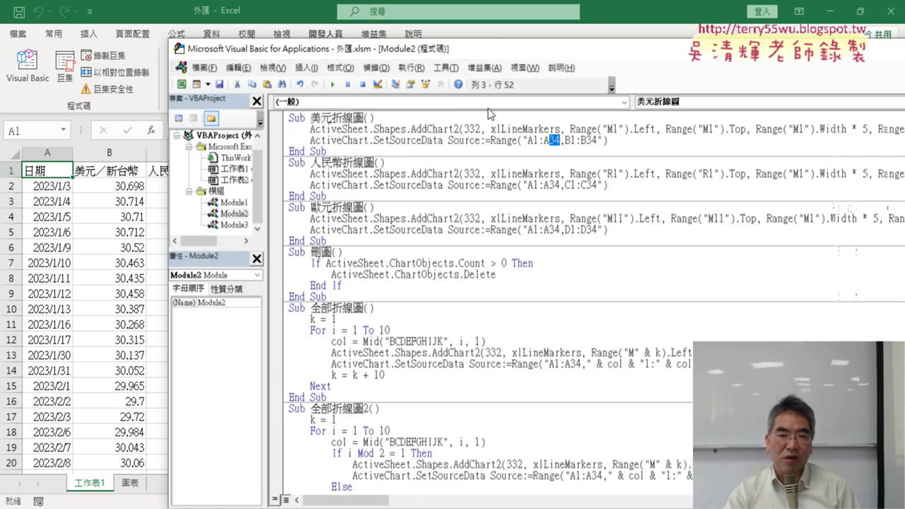
left_click_drag(507, 51, 339, 33)
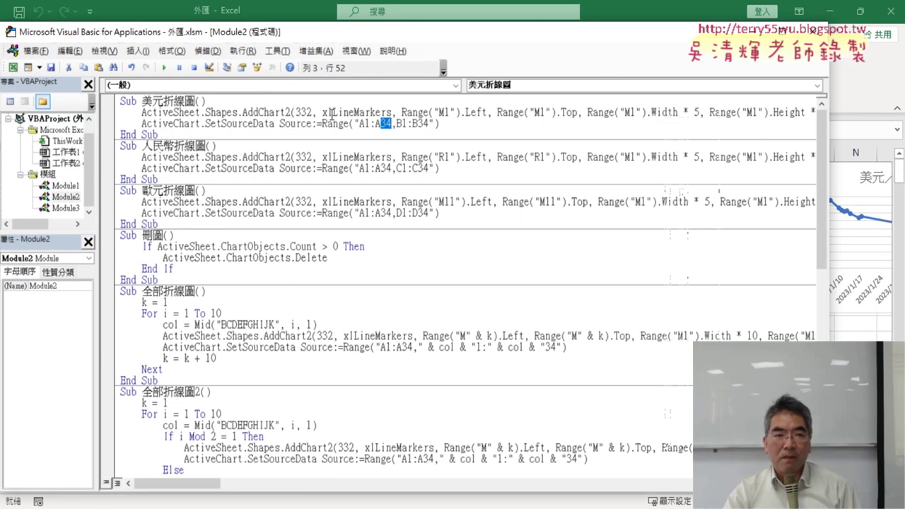
left_click_drag(324, 31, 540, 50)
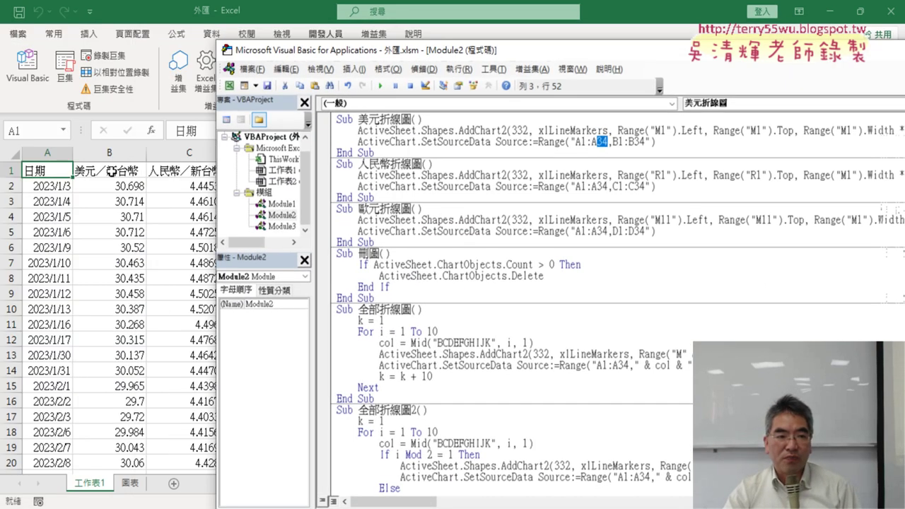
left_click(47, 170)
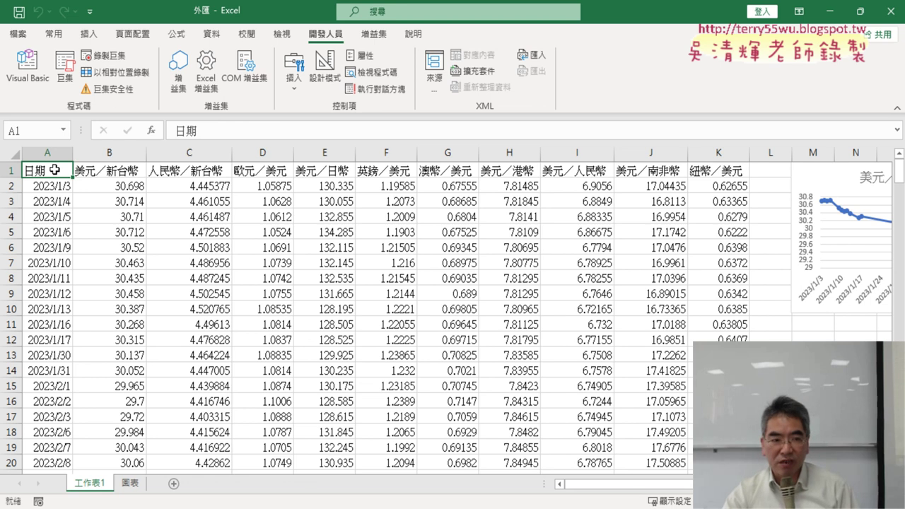
key("ctrl+Down")
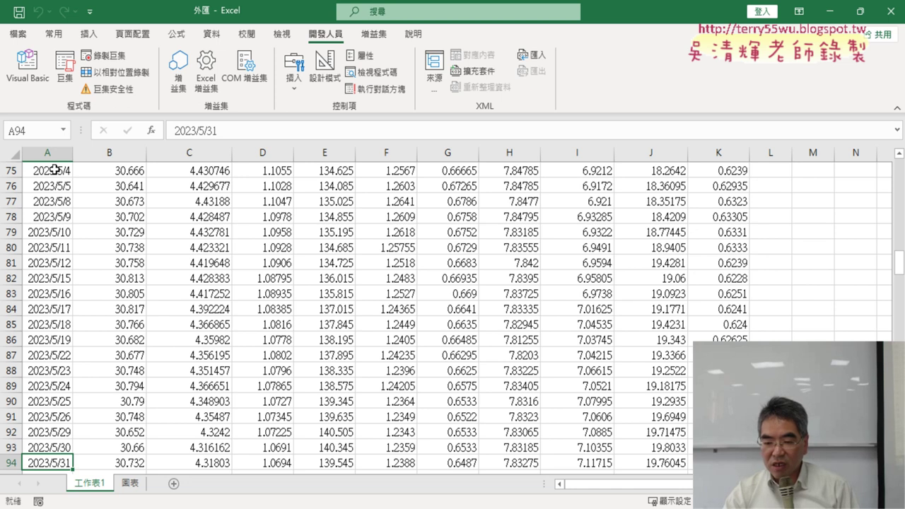
- Reopen the VBA editor and highlight the 34 ending A1:A34 and B1:B34 in 美元折線圖's source range
left_click(39, 80)
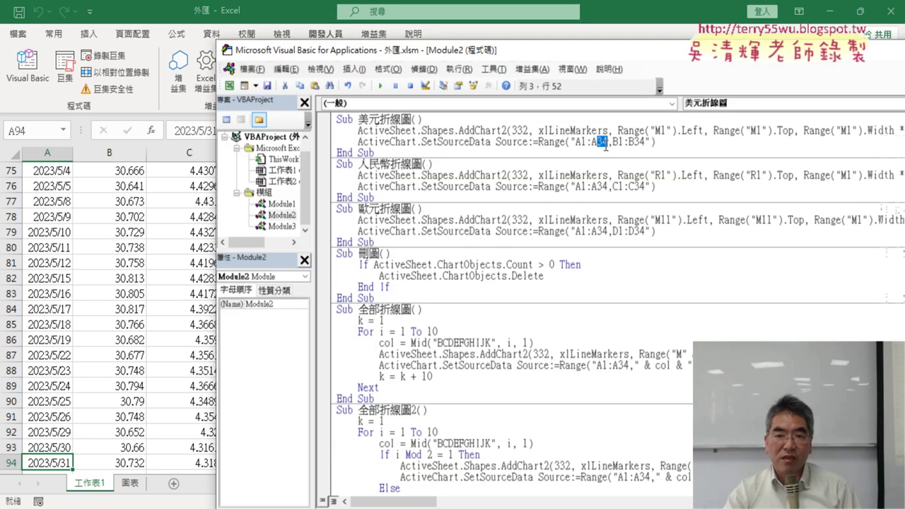
mouse_move(634, 142)
left_mouse_down()
mouse_move(644, 142)
mouse_move(607, 141)
left_mouse_up()
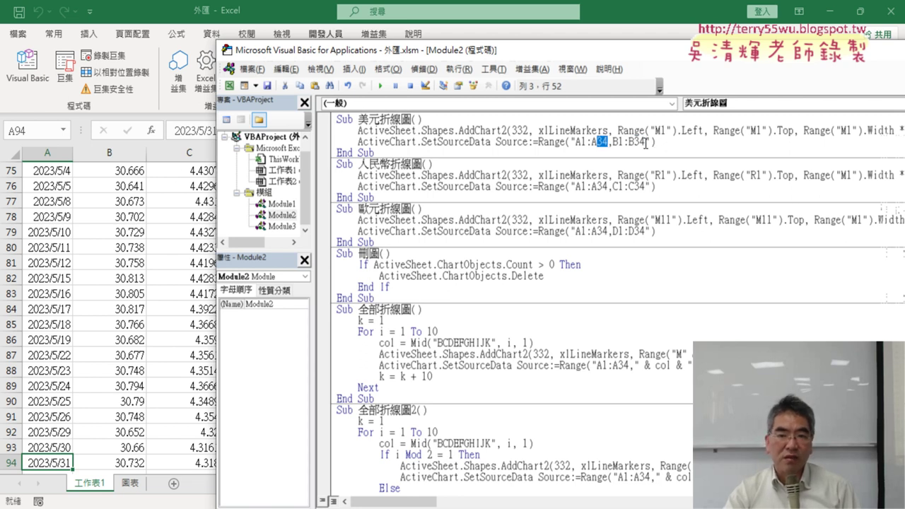
left_click_drag(645, 143, 634, 142)
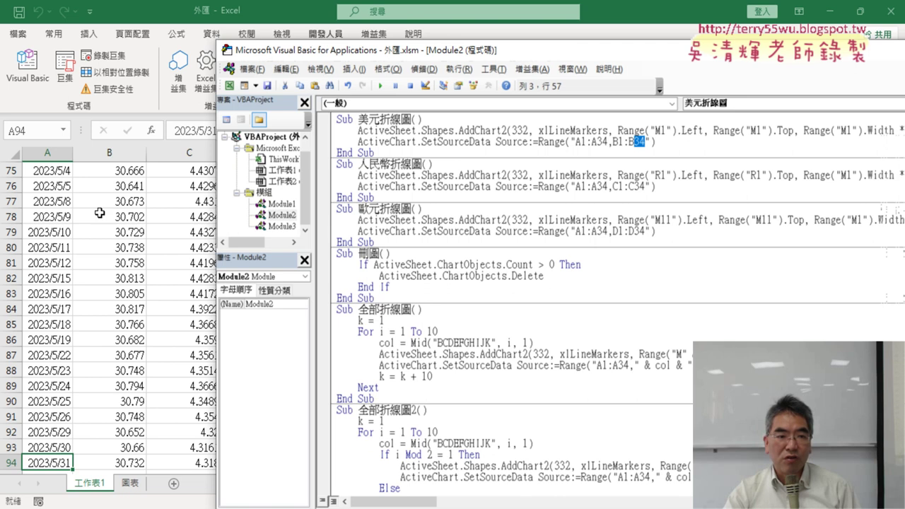
scroll(99, 213, "up", 3)
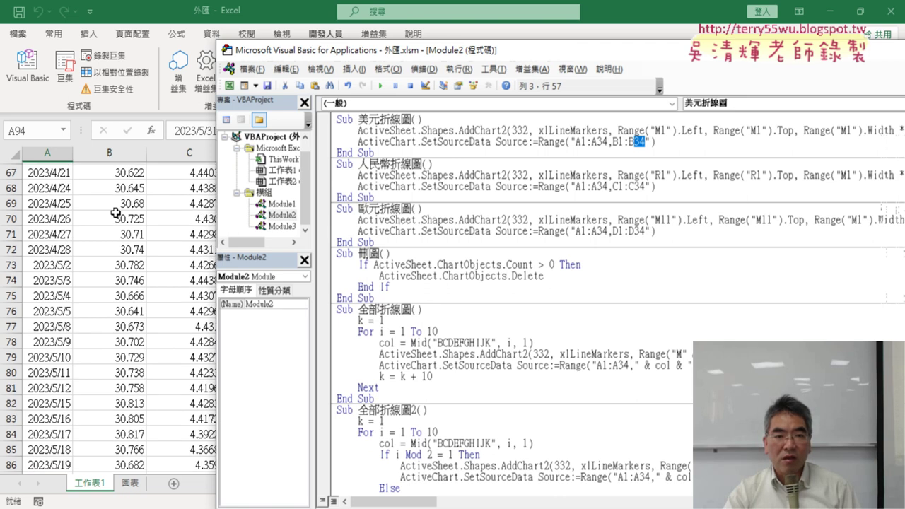
- Insert the line r = Range("A1").End(xlDown).Row at the top of the 美元折線圖 macro
left_click(431, 119)
key("Return")
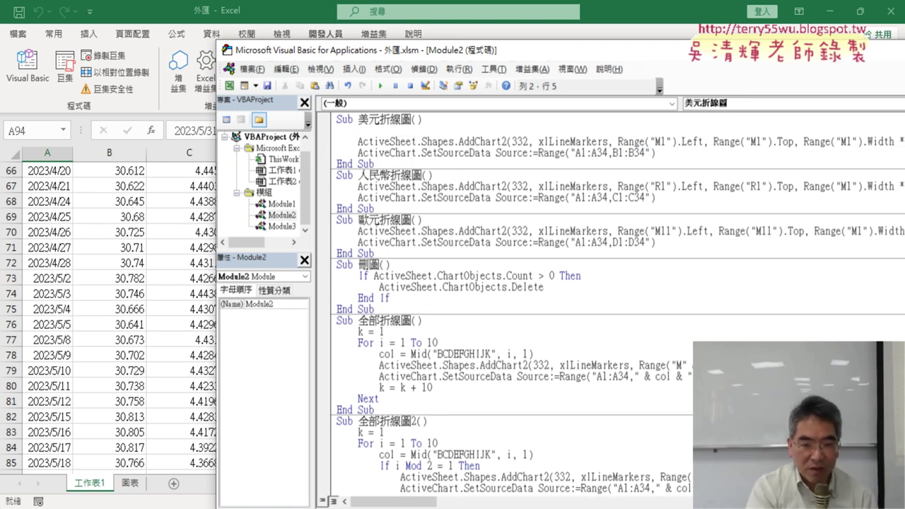
key("Tab")
type("r=")
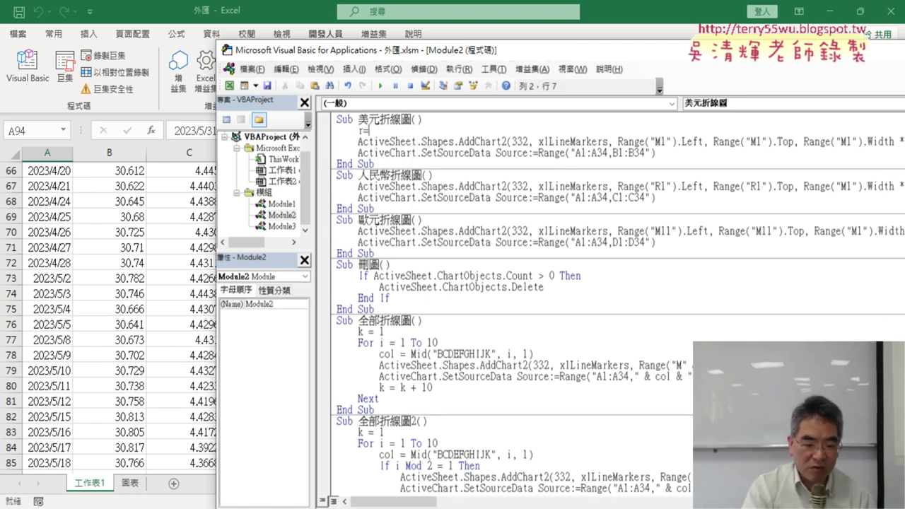
type("ran")
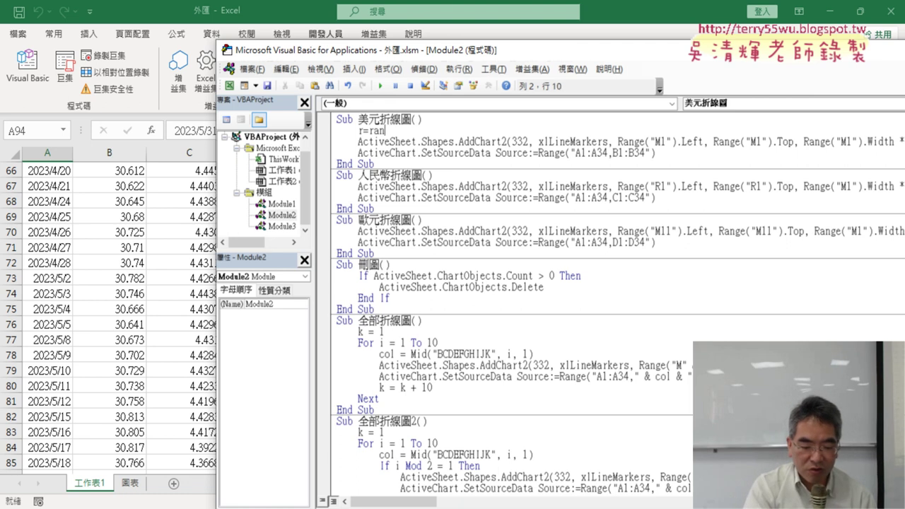
type("ge(")
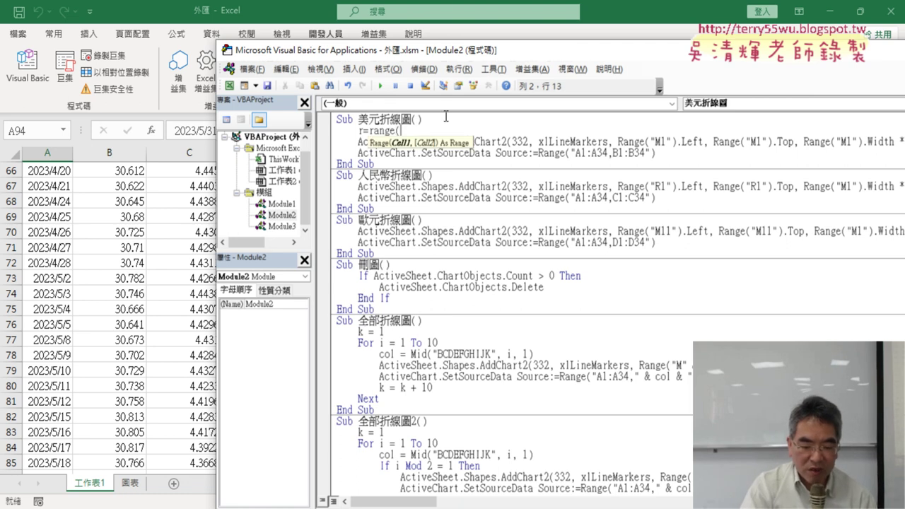
type("\"A")
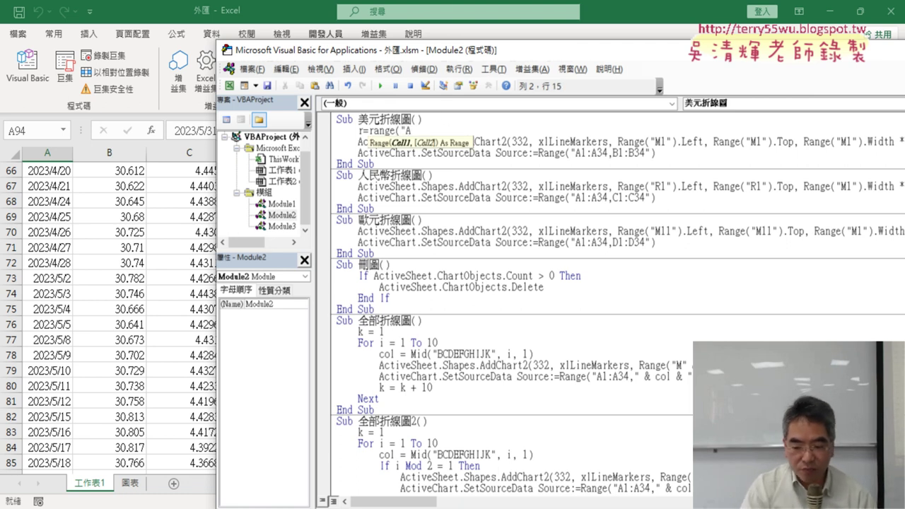
type(":")
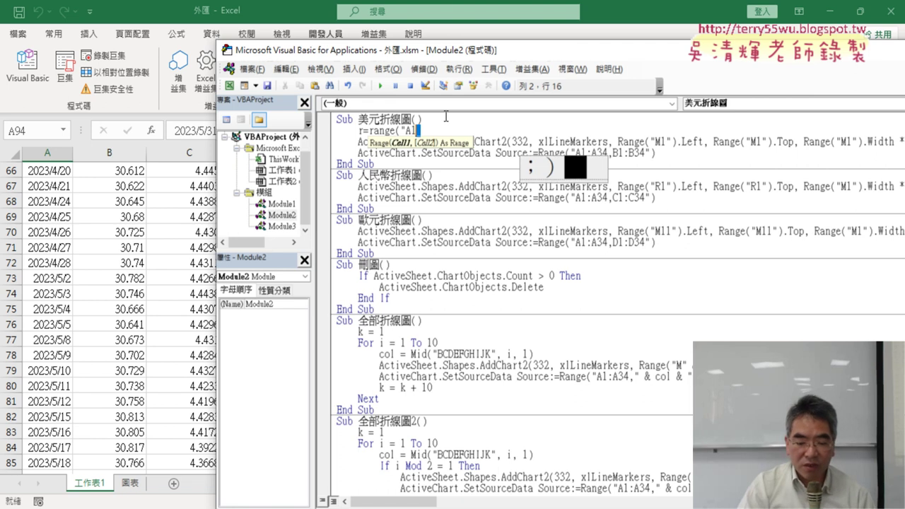
key("BackSpace")
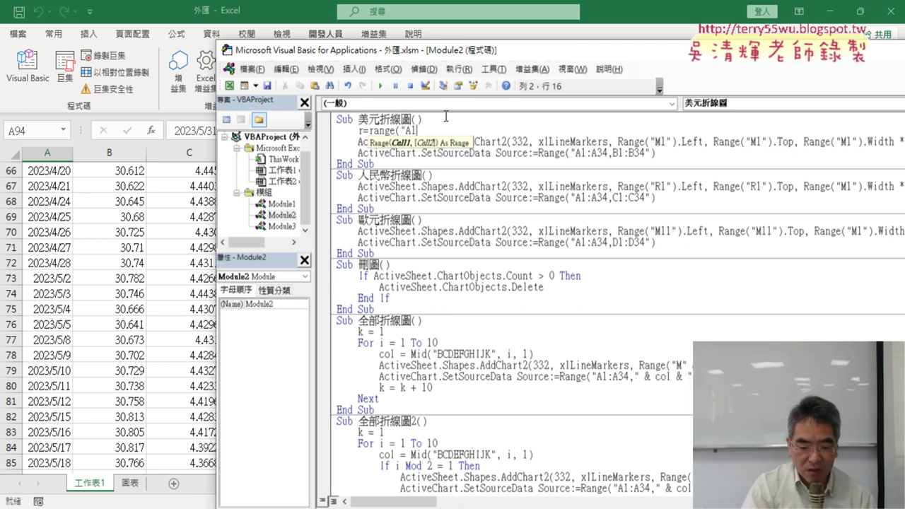
type("\")")
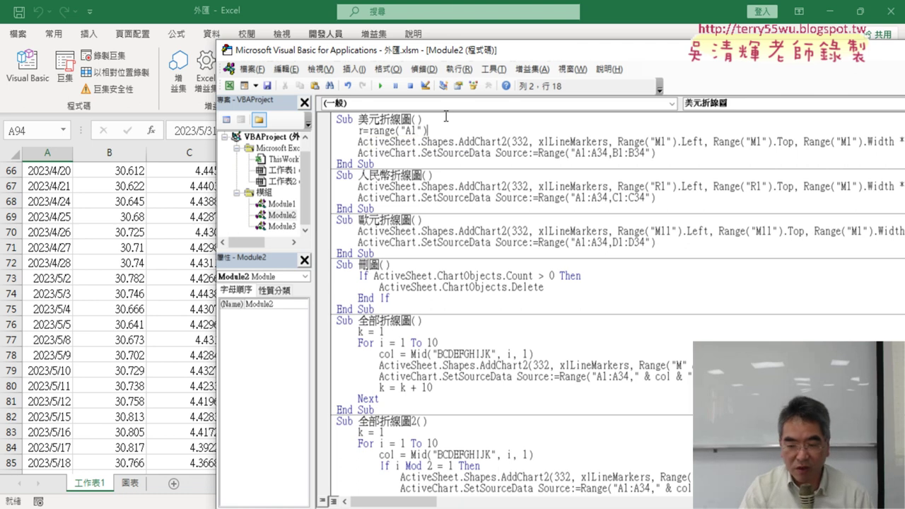
type(".E")
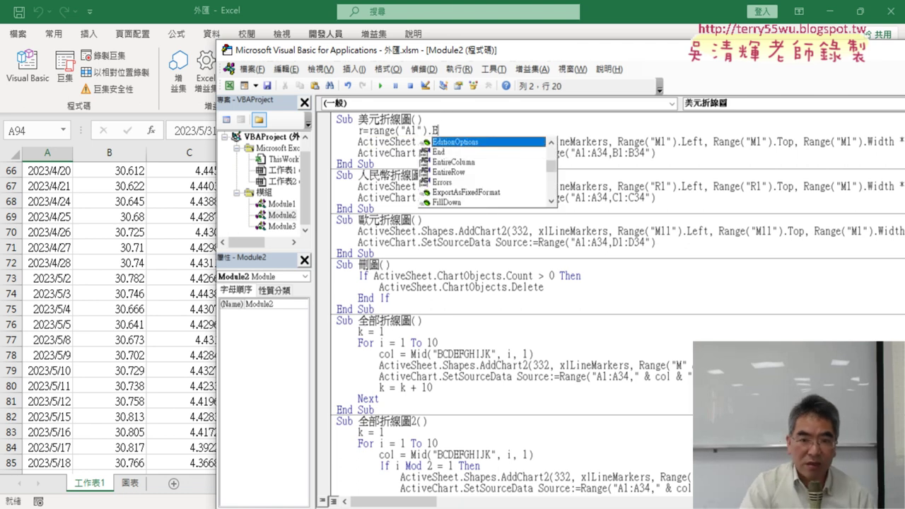
type("nd ")
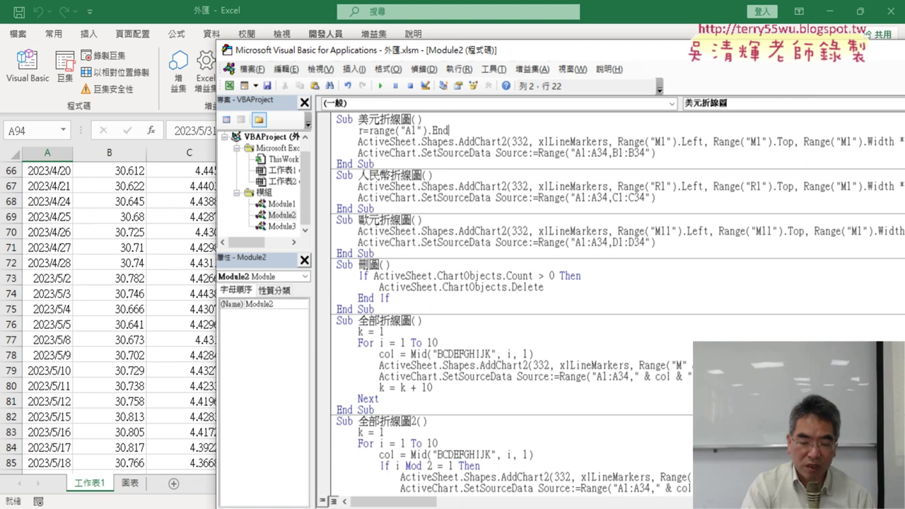
type("(")
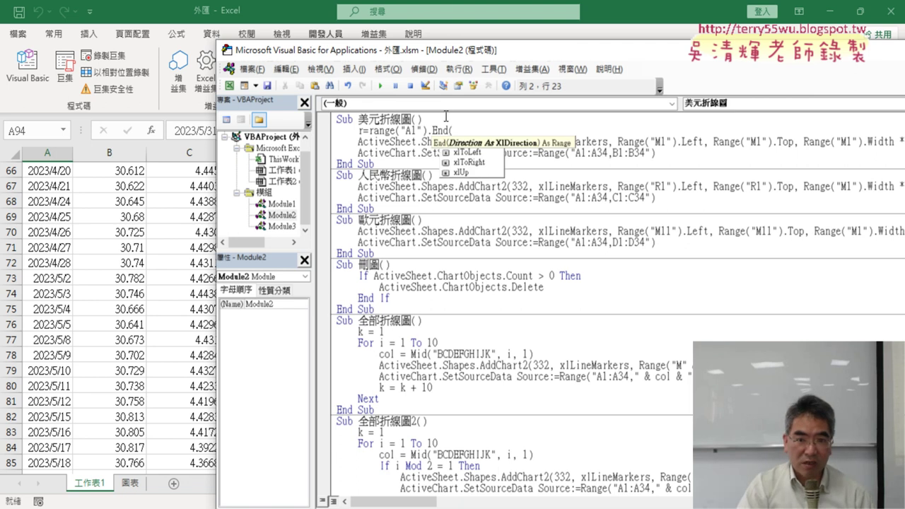
key("Down")
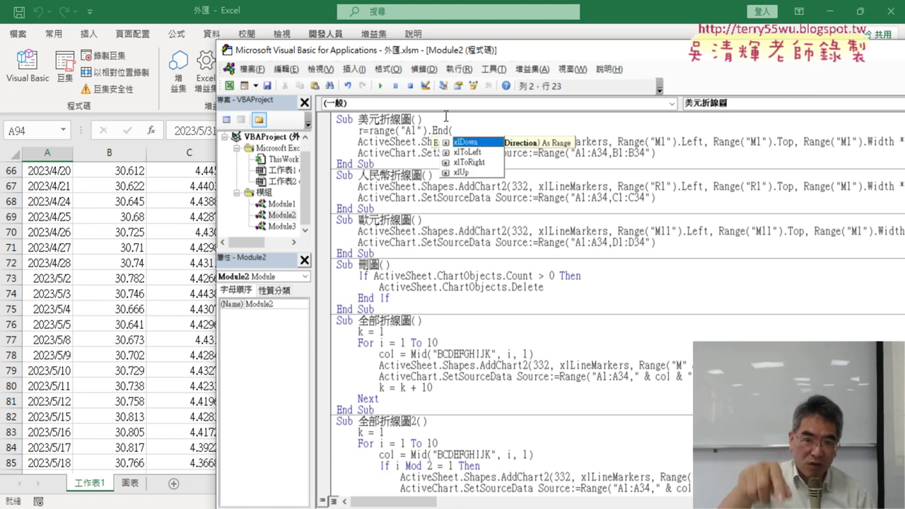
key("space")
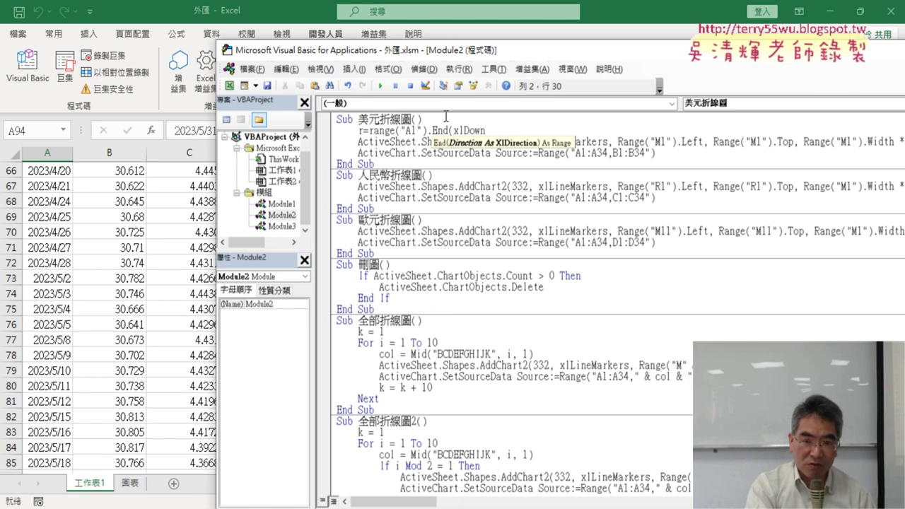
type(").")
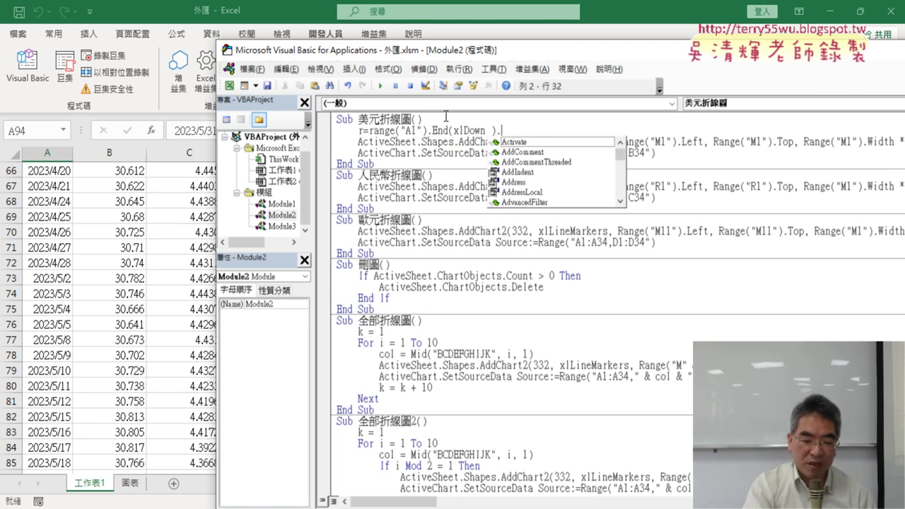
type("row")
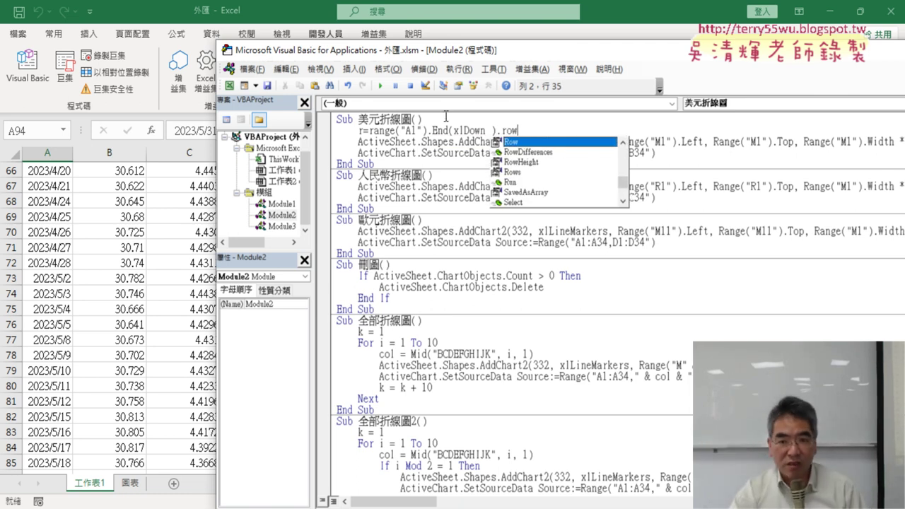
double_click(574, 139)
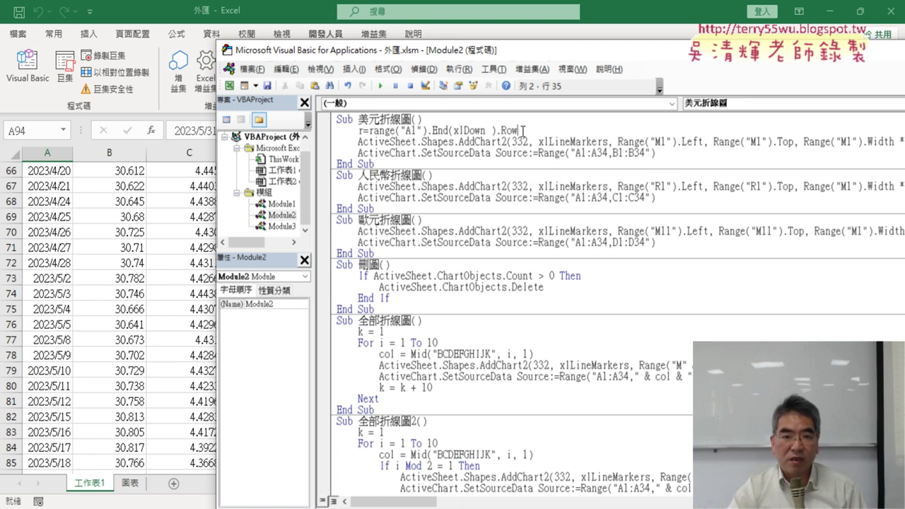
left_click_drag(524, 131, 369, 131)
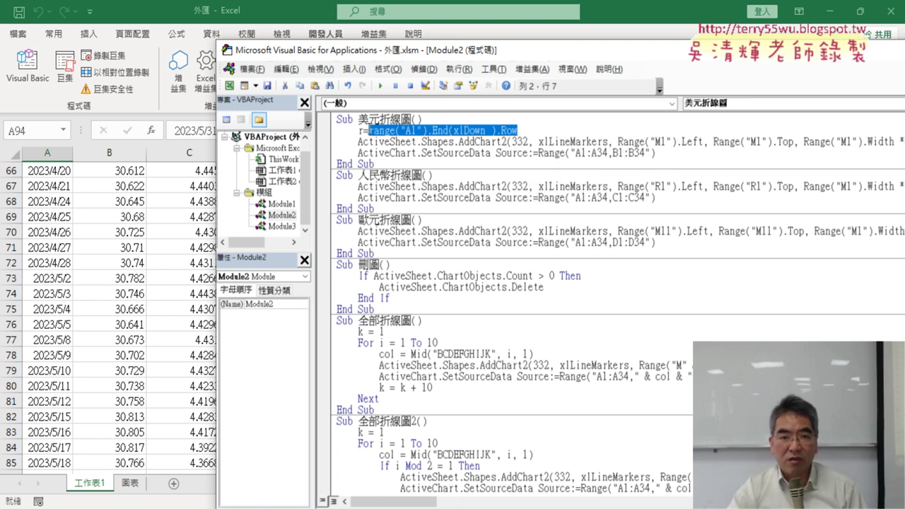
- Confirm the last row is A94, then replace the 34 after A1:A with " & r & "
left_click(43, 170)
key("ctrl+Down")
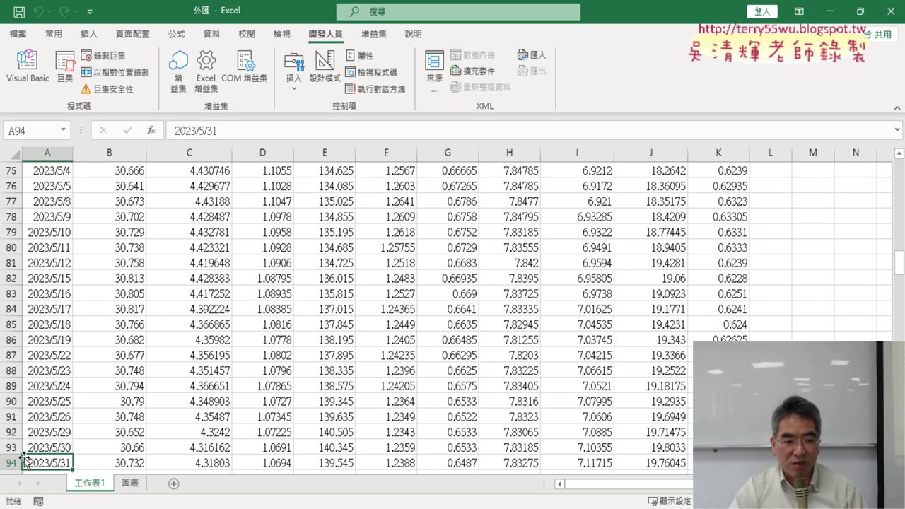
left_click(29, 67)
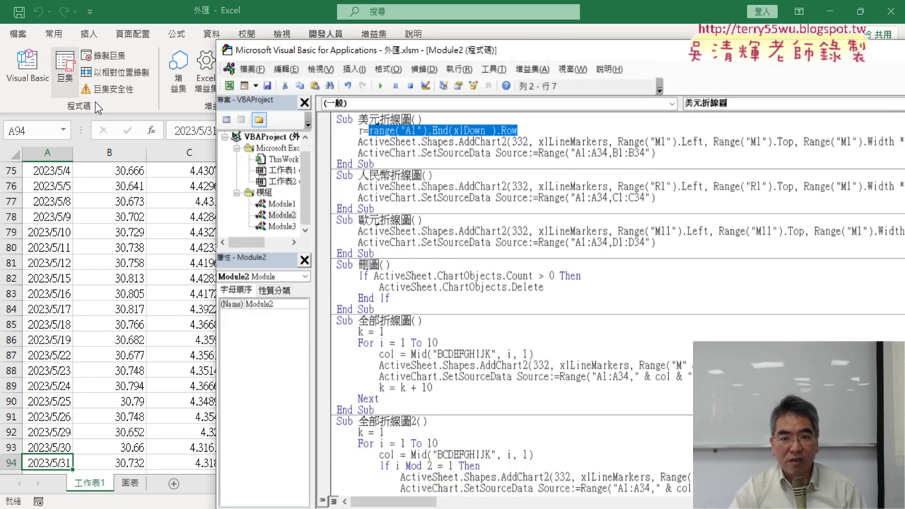
left_click(600, 153)
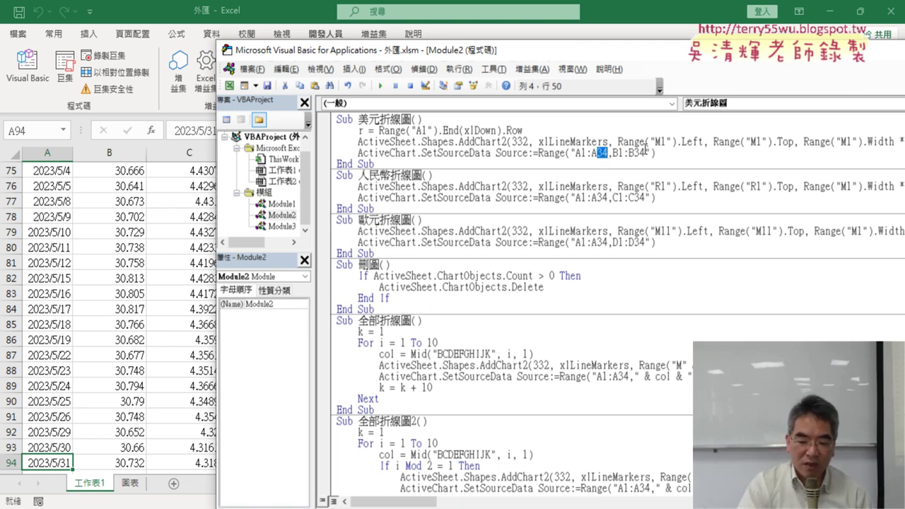
type("\"\"")
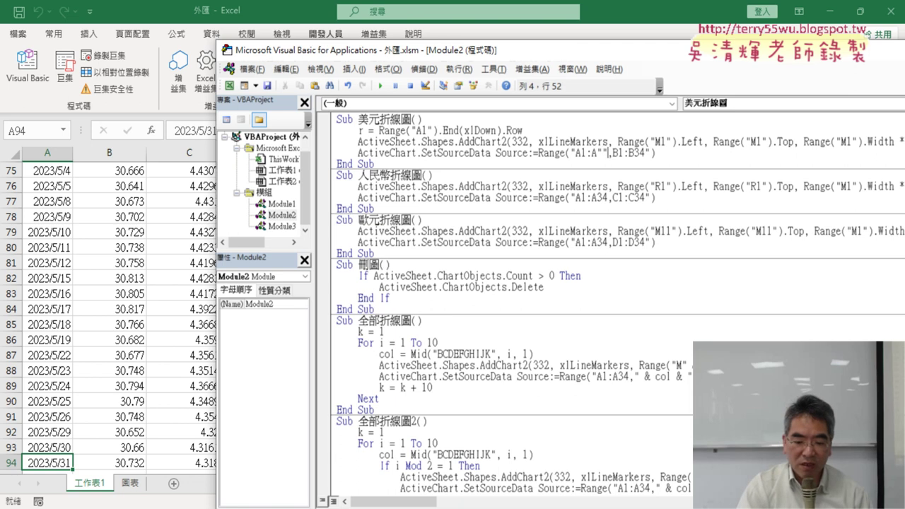
type("&&")
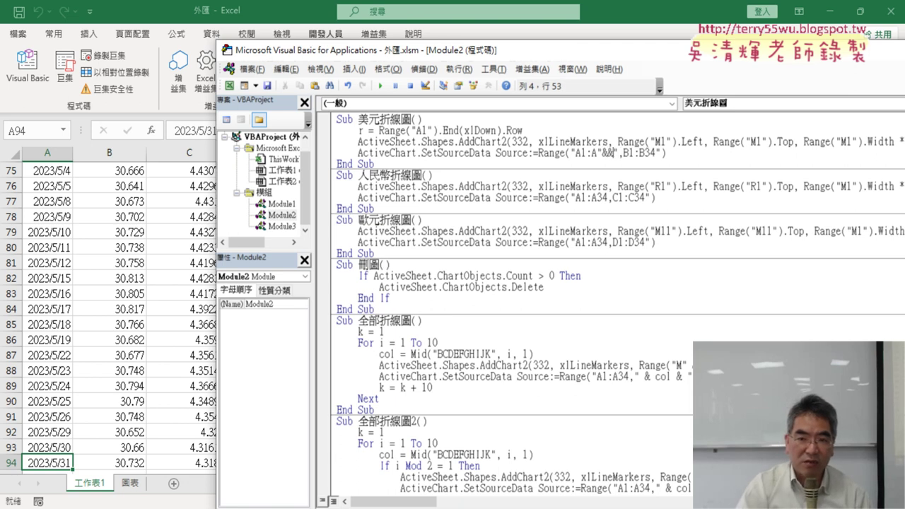
type("r")
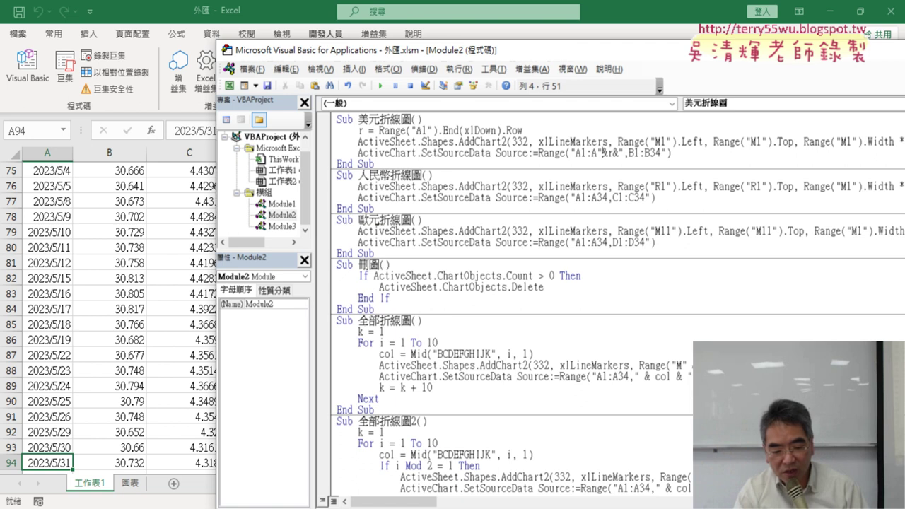
key("BackSpace")
type("&")
key("Right")
key("Right")
key("BackSpace")
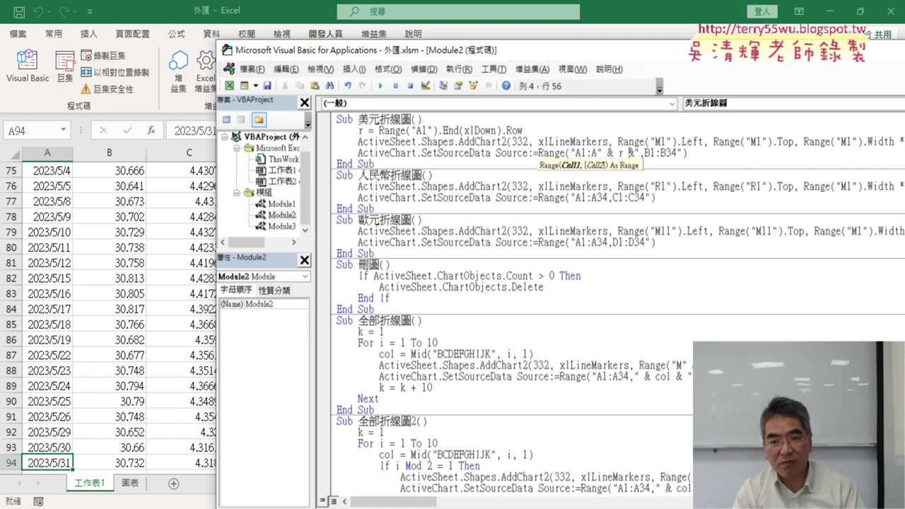
type("&")
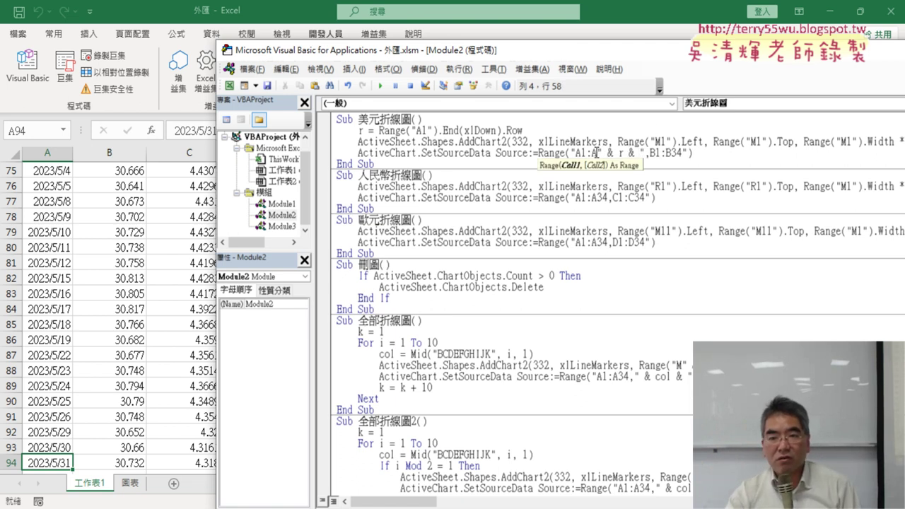
- Replace the 34 after B1:B with & r, giving Range("A1:A" & r & ",B1:B" & r)
left_click_drag(596, 153, 646, 153)
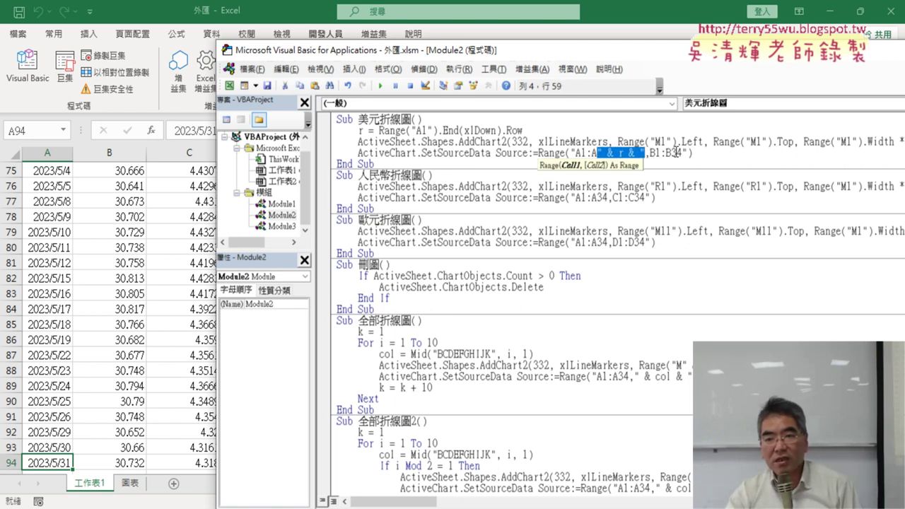
left_click_drag(689, 152, 681, 153)
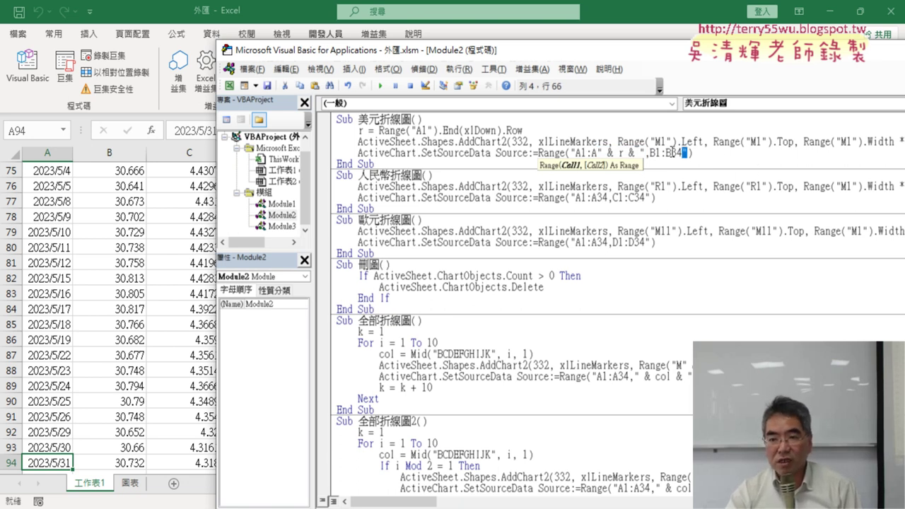
left_click_drag(673, 153, 681, 153)
key("BackSpace")
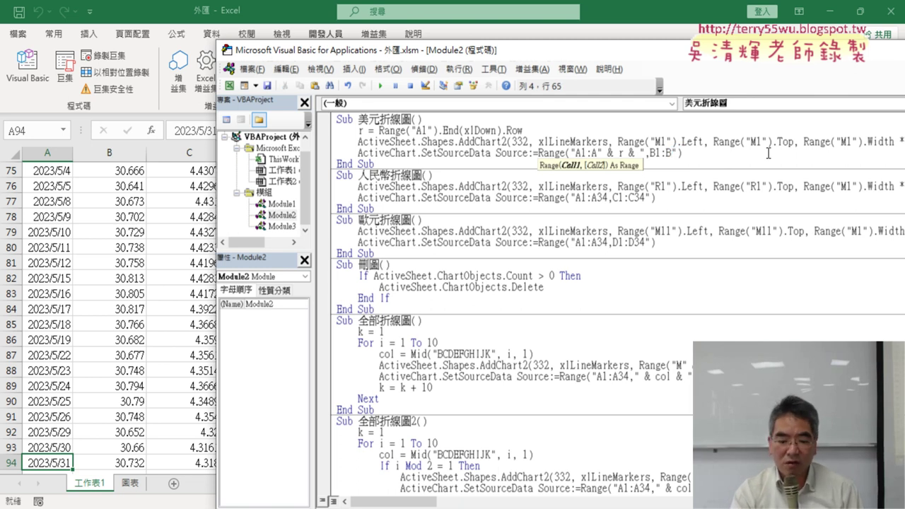
type("& ")
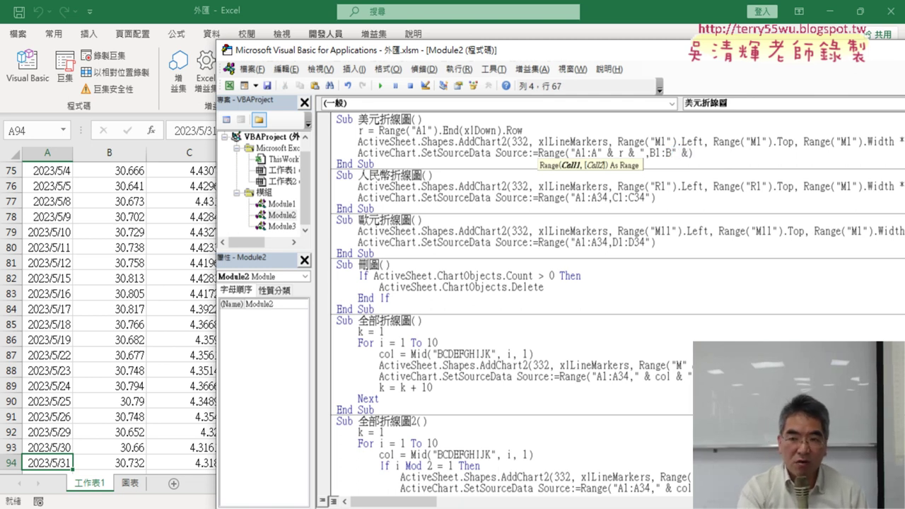
type("r")
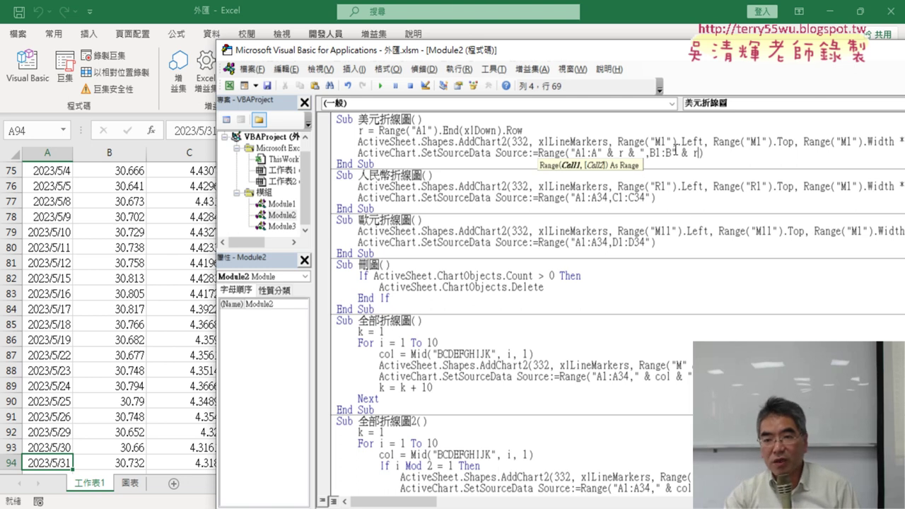
left_click_drag(676, 151, 700, 152)
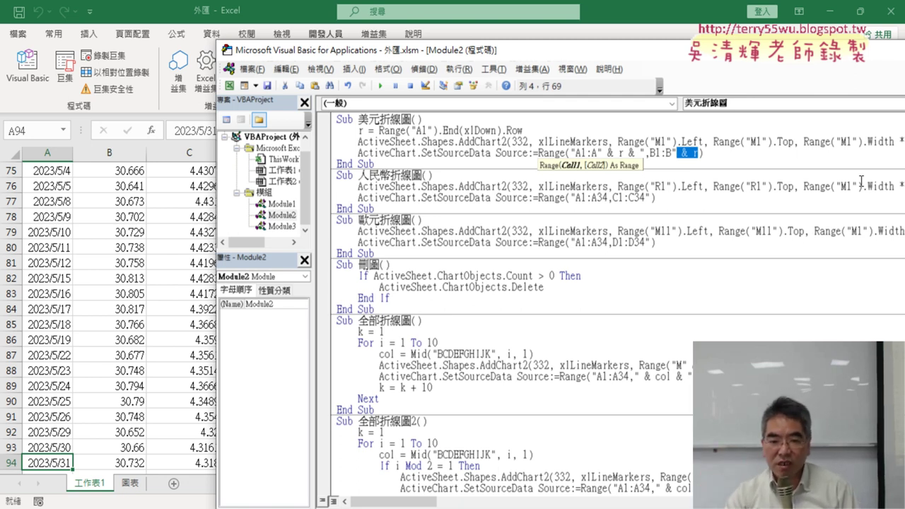
scroll(743, 323, "down", 2)
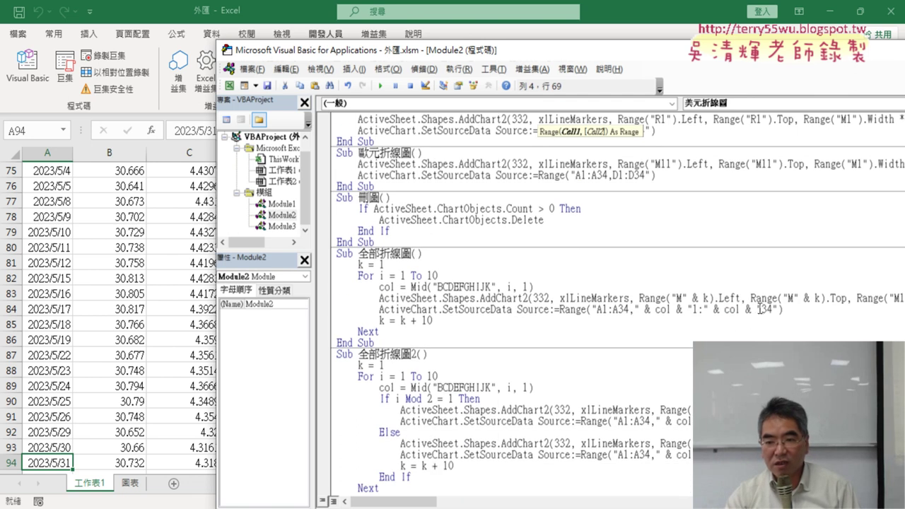
- Copy the r = Range("A1").End(xlDown).Row line from the 美元折線圖 macro
left_click_drag(763, 309, 774, 309)
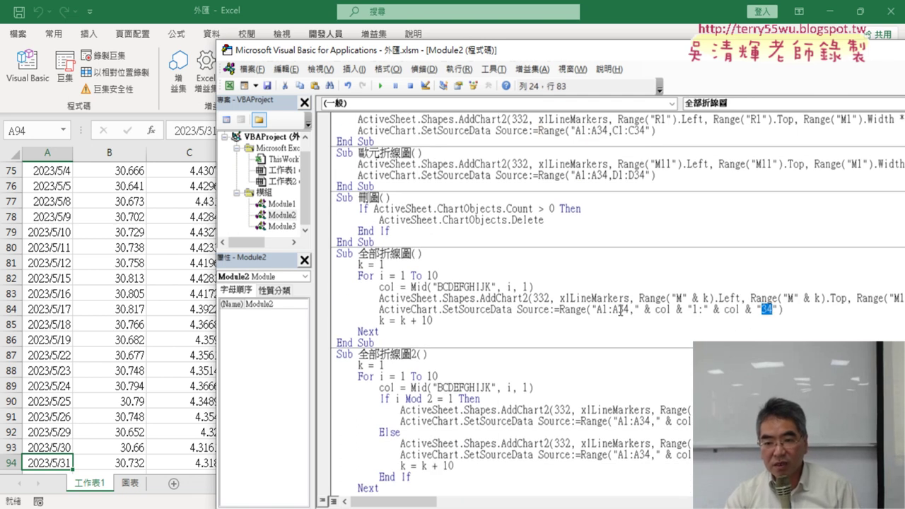
left_click_drag(618, 310, 623, 310)
scroll(630, 310, "up", 2)
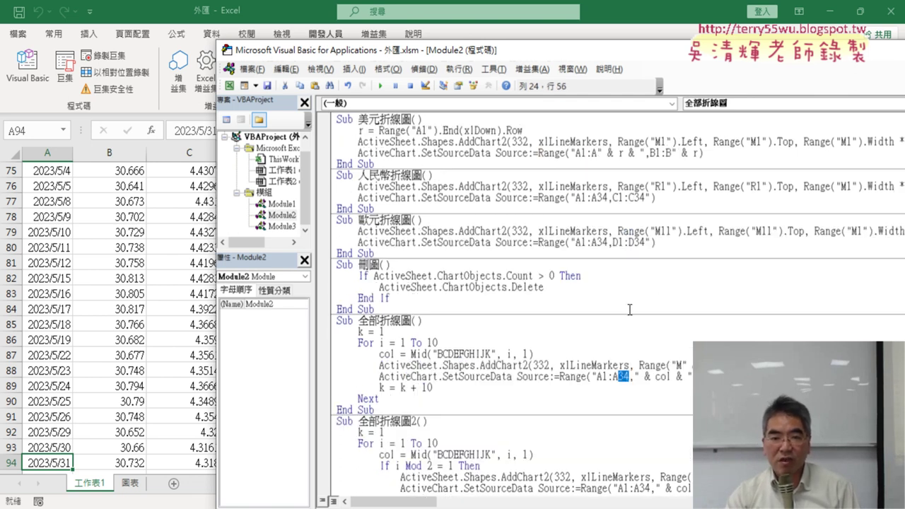
left_click_drag(531, 130, 335, 131)
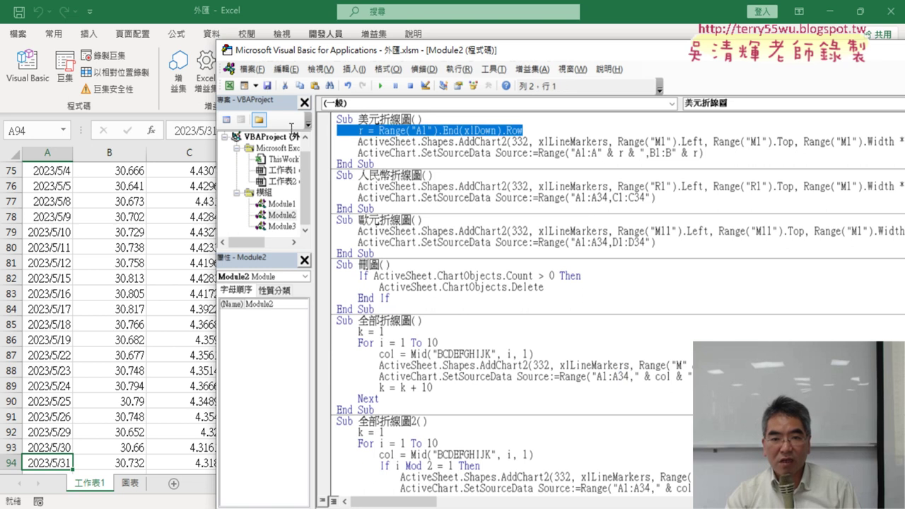
right_click(388, 137)
left_click(408, 155)
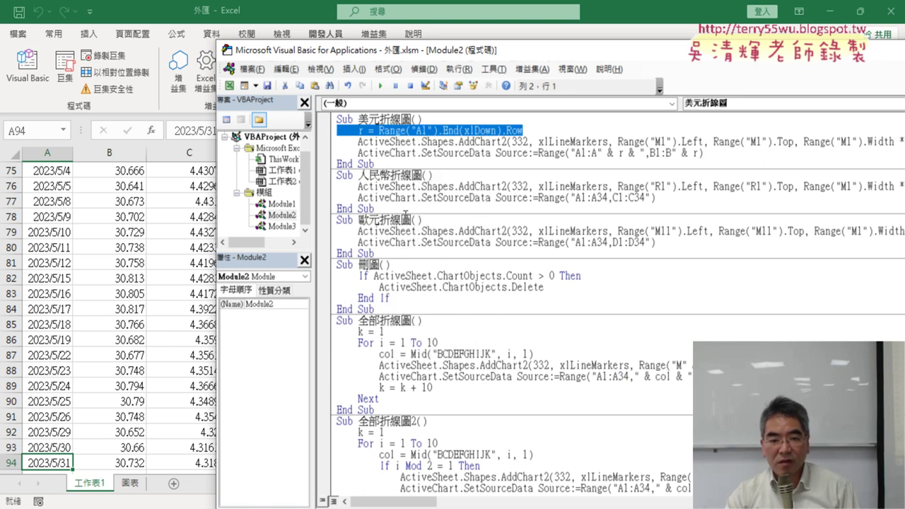
- Paste the last-row line on a new line under Sub 全部折線圖2()
scroll(417, 328, "down", 4)
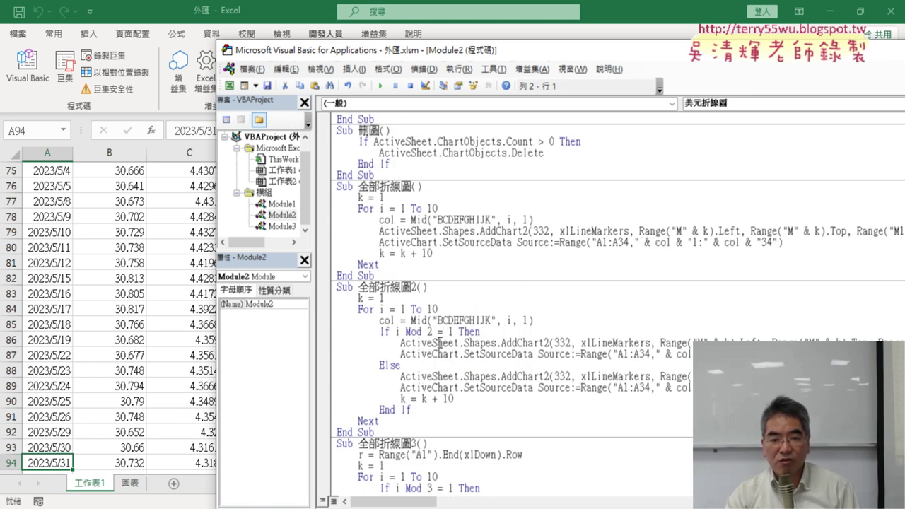
left_click(439, 287)
key("Return")
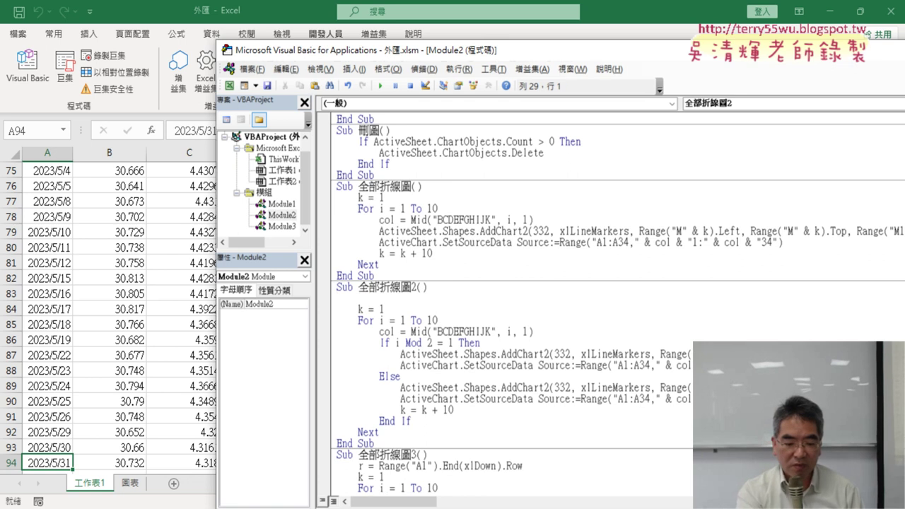
key("ctrl+v")
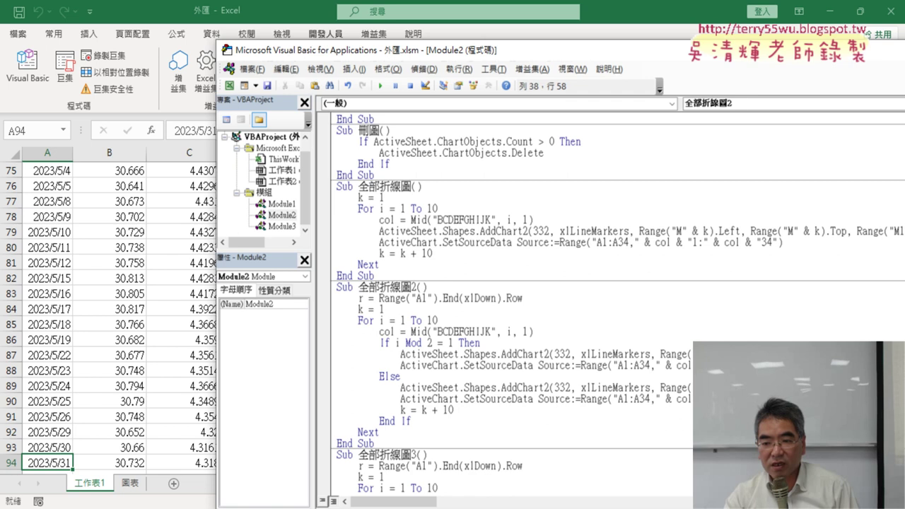
left_click(783, 399)
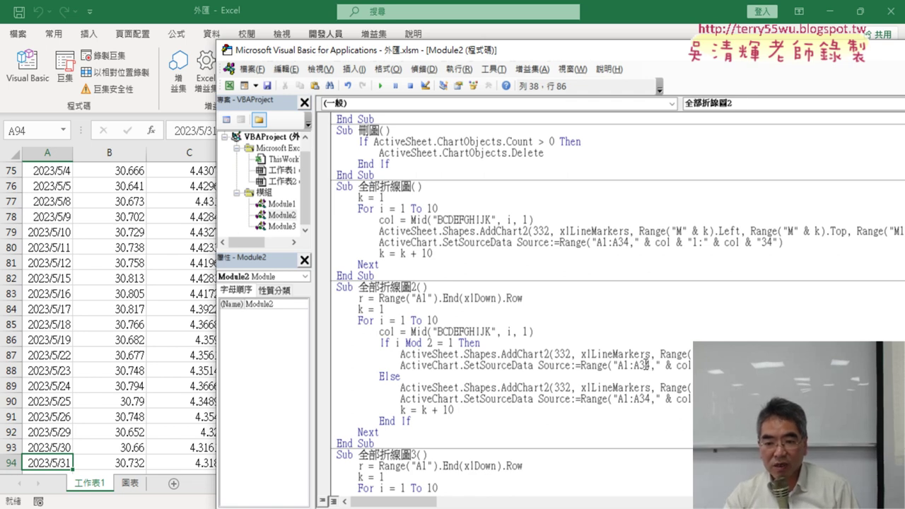
left_click_drag(641, 365, 653, 365)
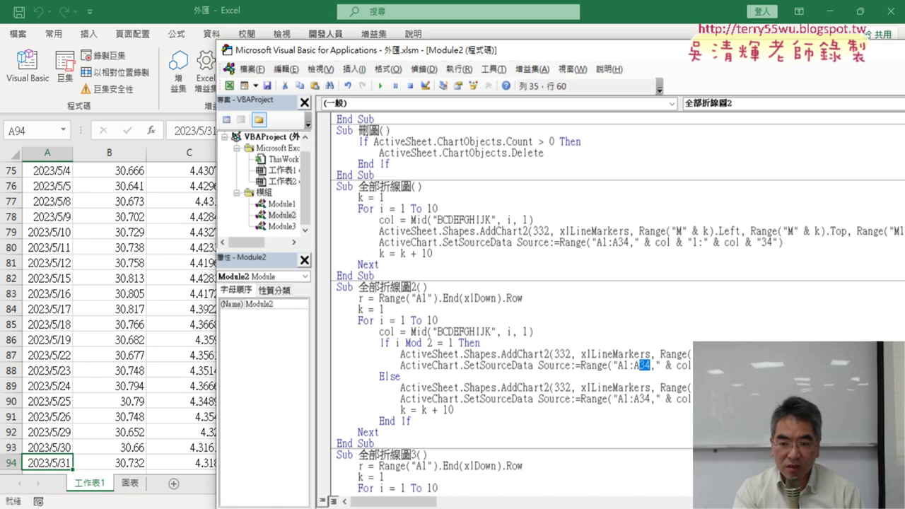
- Replace the fixed 34 in the first SetSourceData range with " & r & "
type("\",\" ")
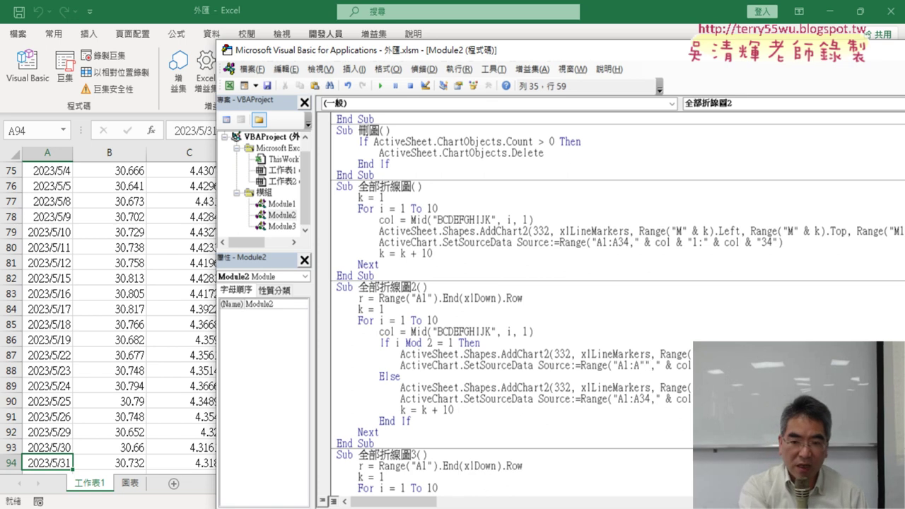
type("&&")
key("Left")
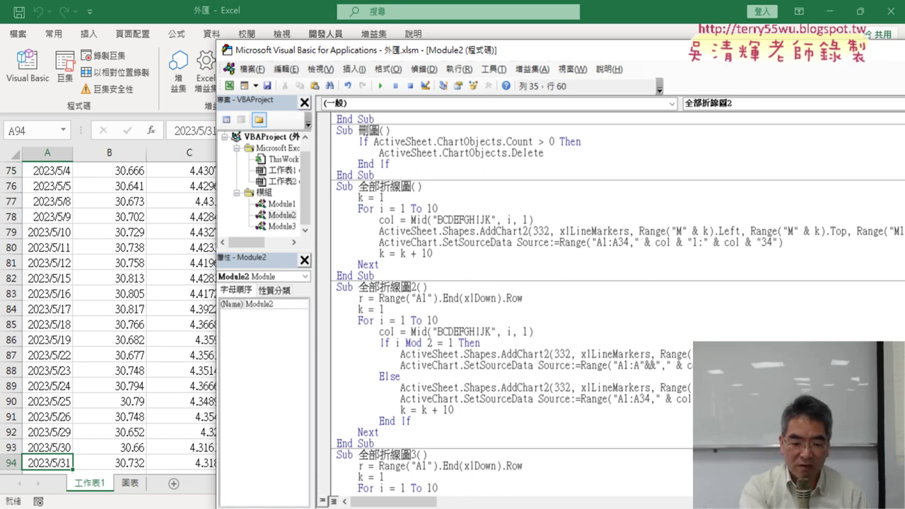
type("r")
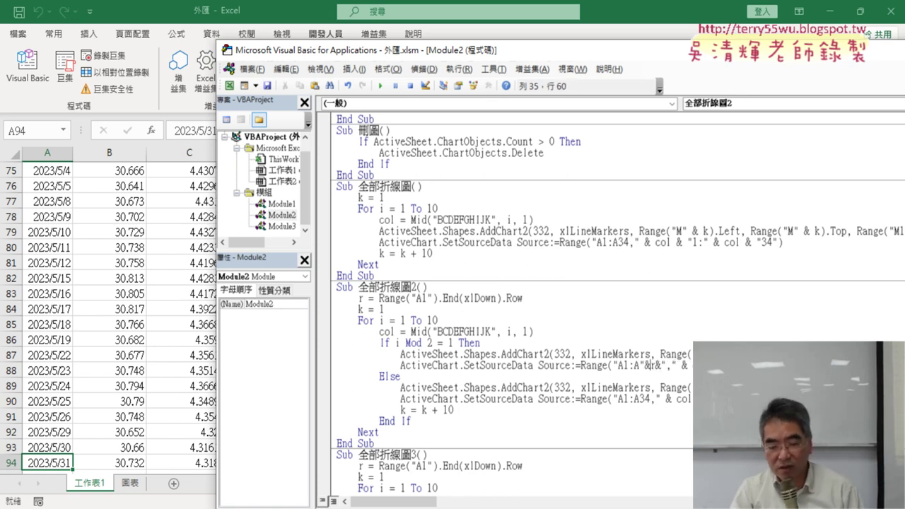
key("Delete")
key("Delete")
key("Delete")
type("& r &")
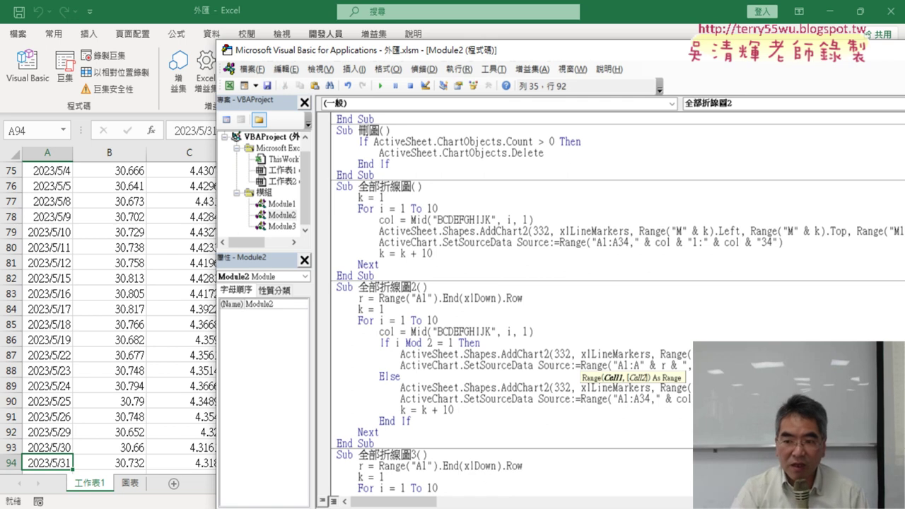
key("BackSpace")
key("BackSpace")
key("BackSpace")
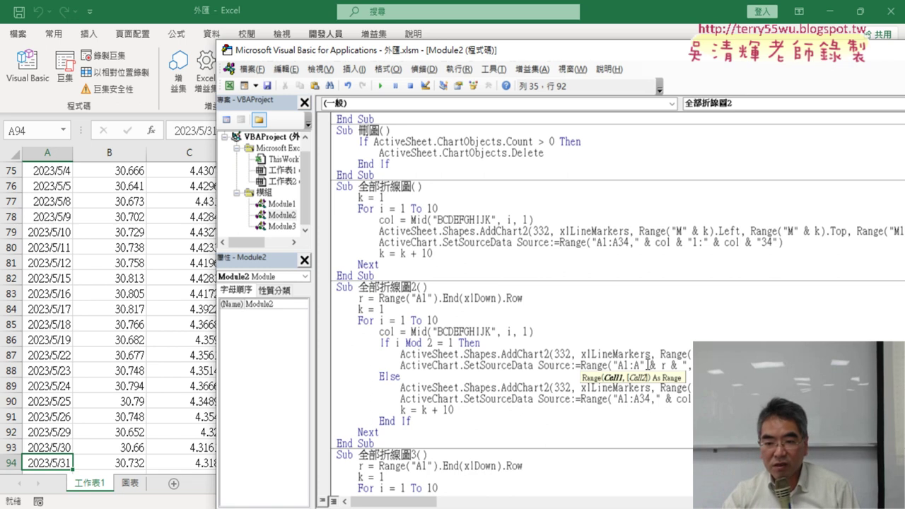
- Copy the " & r & " concatenation and paste it over the 34 in the Else-branch range
left_click_drag(640, 365, 686, 365)
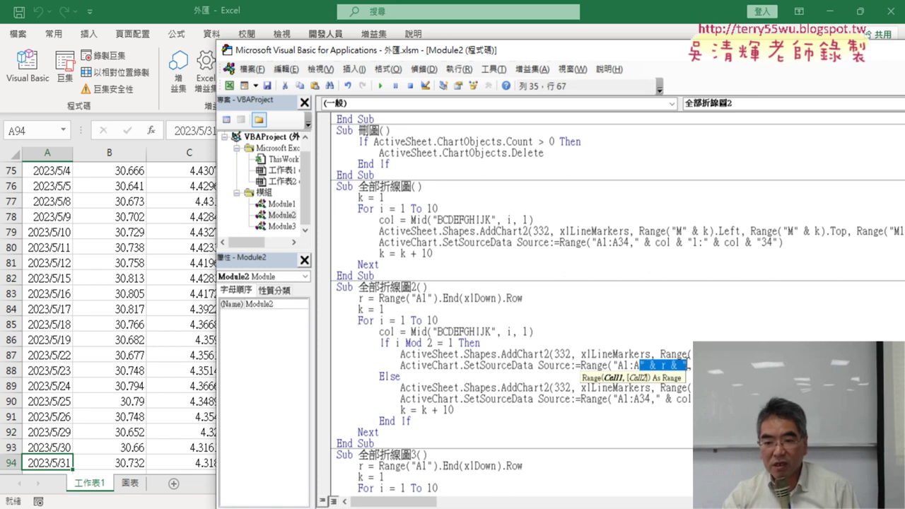
right_click(653, 367)
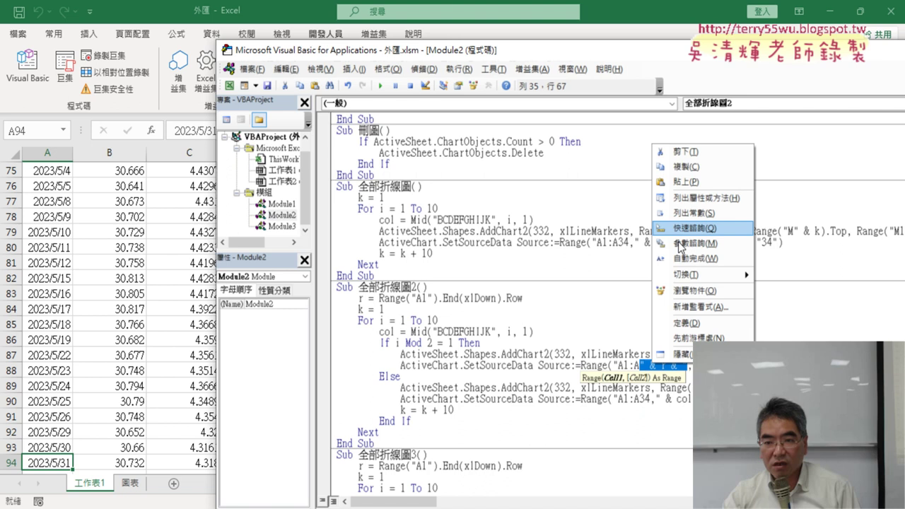
left_click(692, 175)
left_click_drag(650, 399, 643, 399)
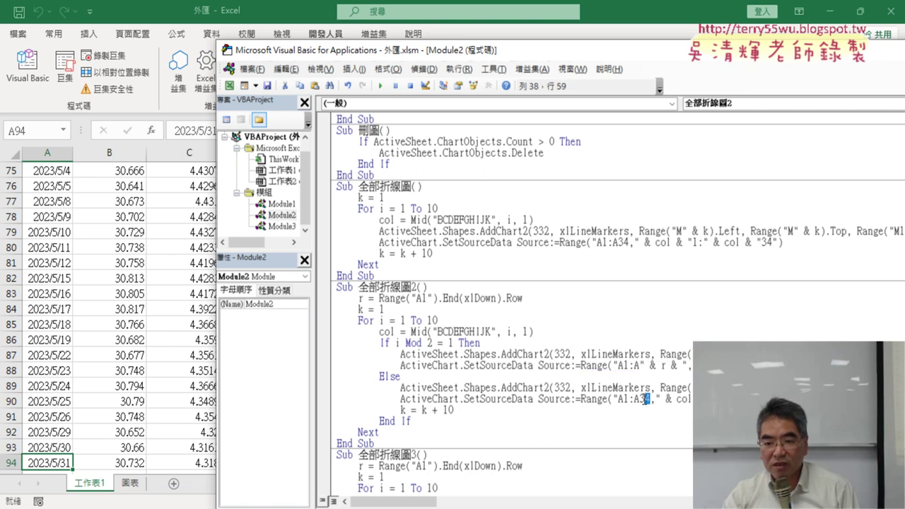
right_click(643, 401)
left_click(662, 225)
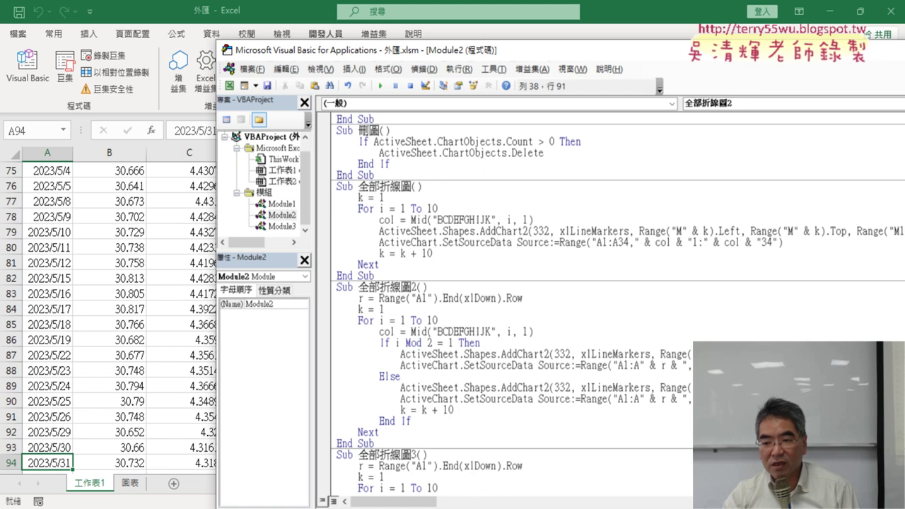
left_click(836, 399)
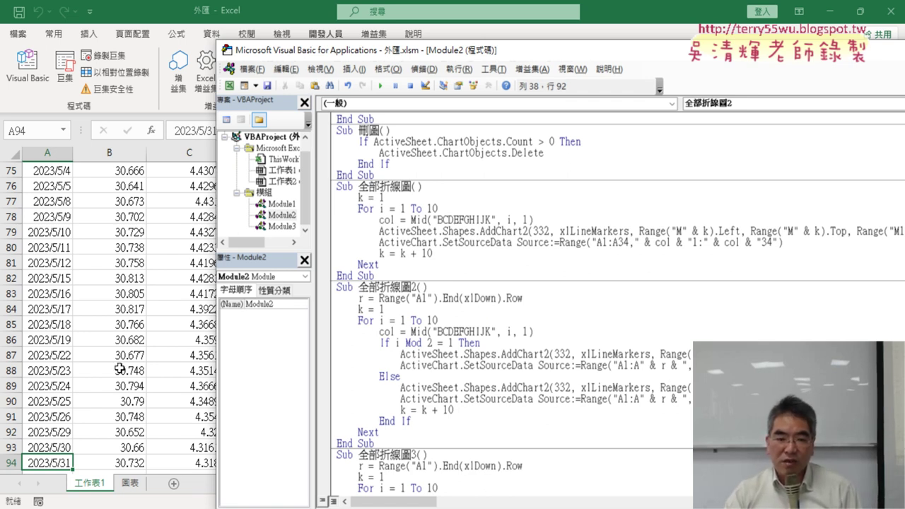
- Back on the worksheet, redraw the 美元／新台幣 line chart across all data rows through May
left_click(177, 353)
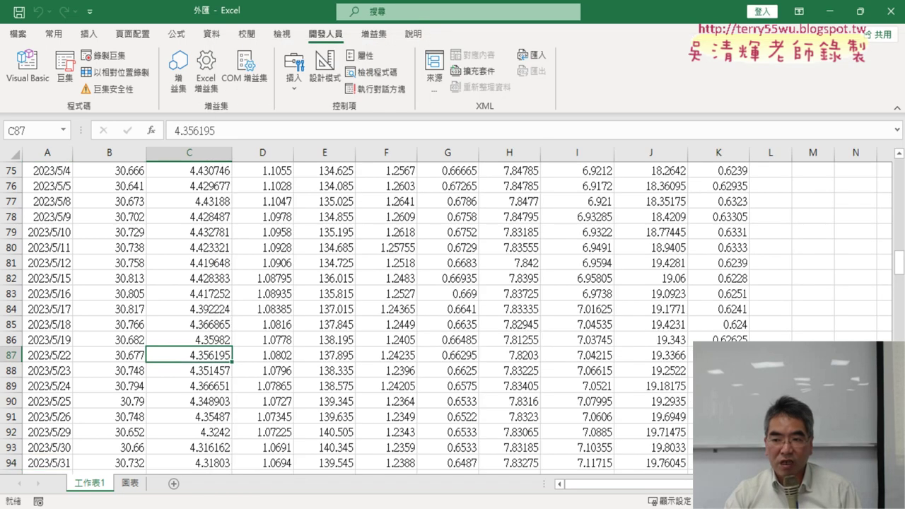
left_click_drag(900, 262, 900, 170)
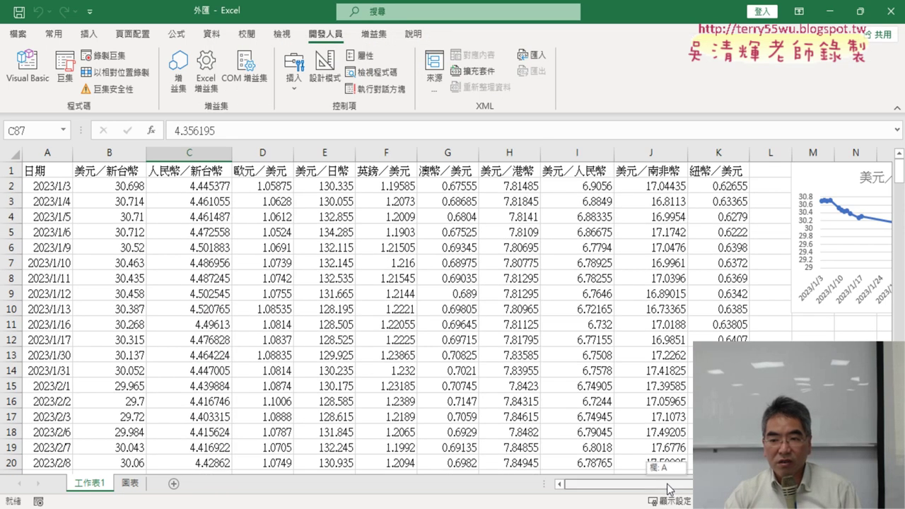
scroll(672, 459, "right", 5)
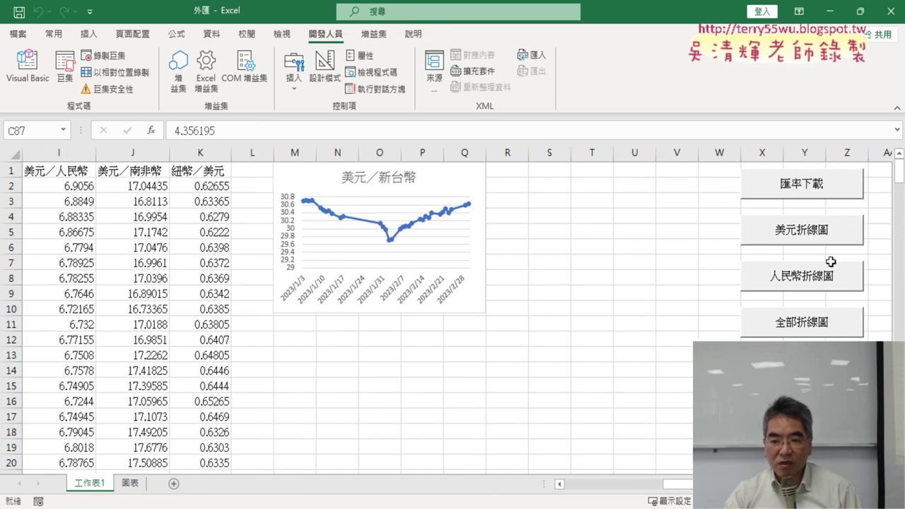
left_click(823, 238)
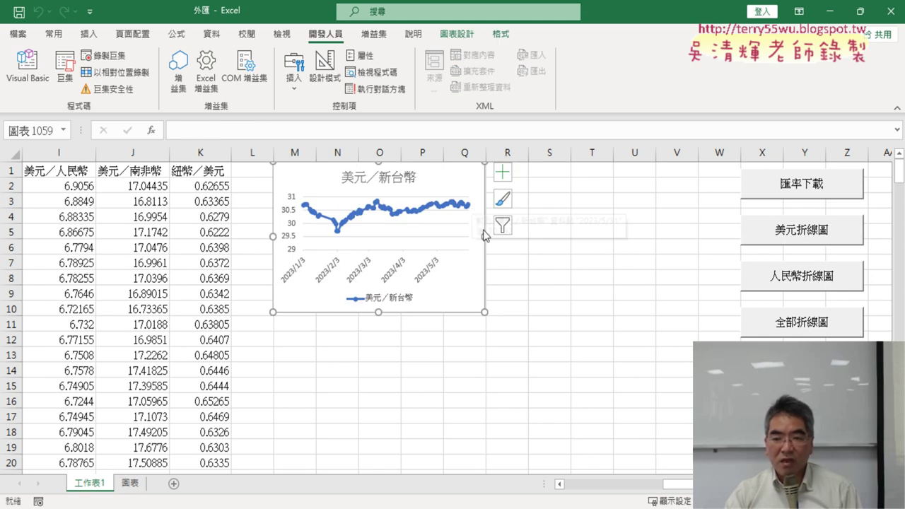
- Start the download macro that prompts for a start date
scroll(814, 338, "down", 1)
scroll(813, 338, "down", 1)
scroll(813, 339, "down", 1)
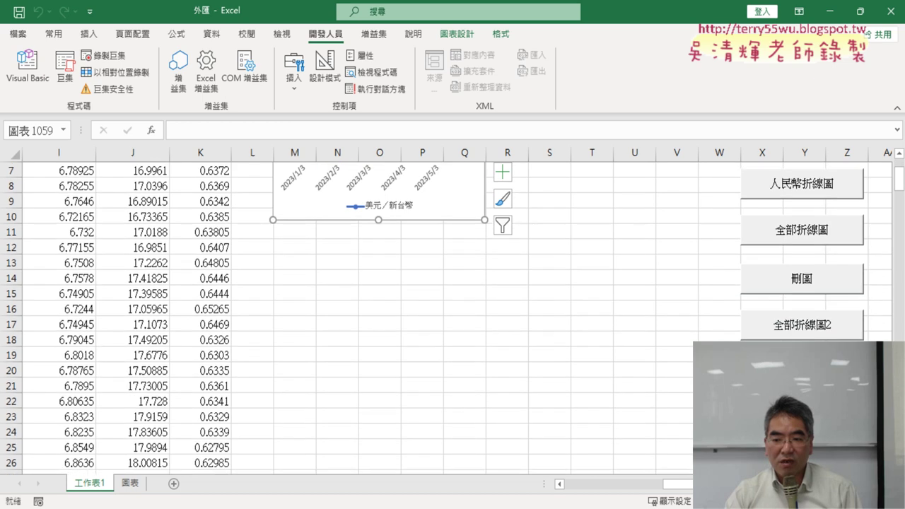
left_click(802, 325)
- Download rates from 2022/1/1 to 2022/12/31, then delete the old 美元／新台幣 chart with 刪圖
type("2022/")
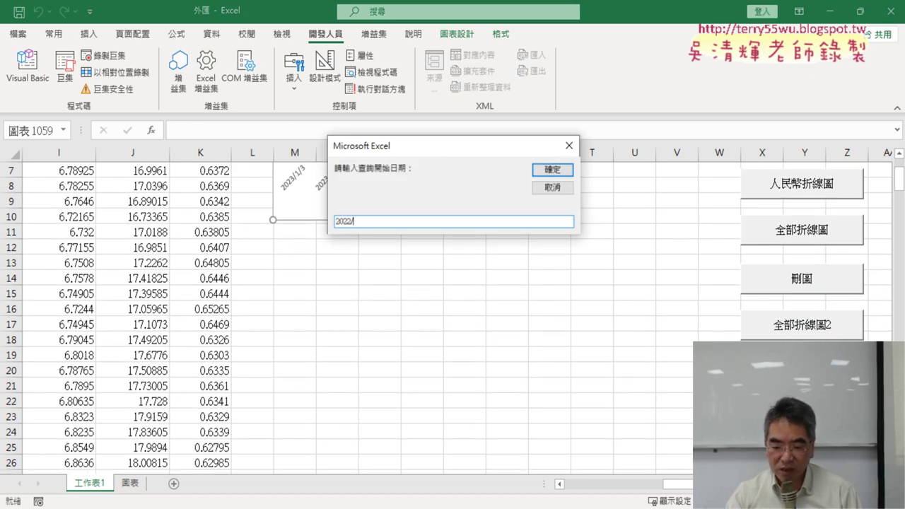
type("1/1")
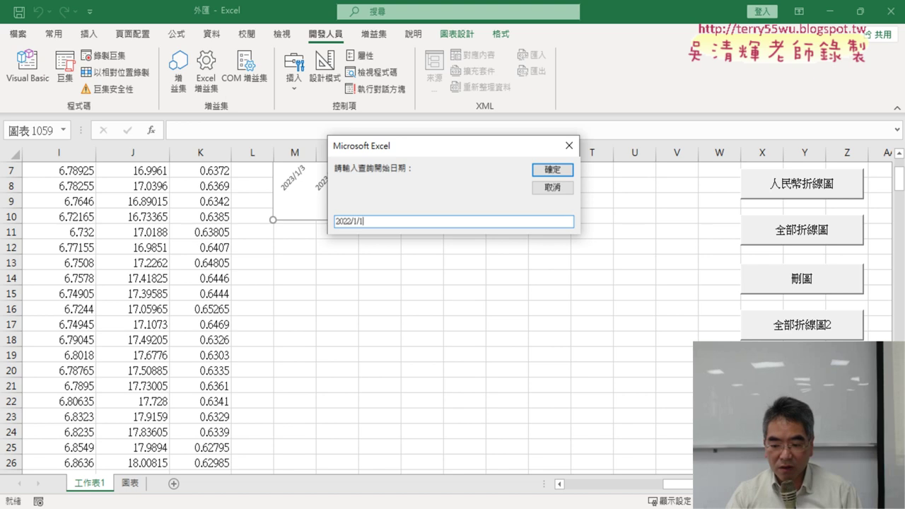
key("Return")
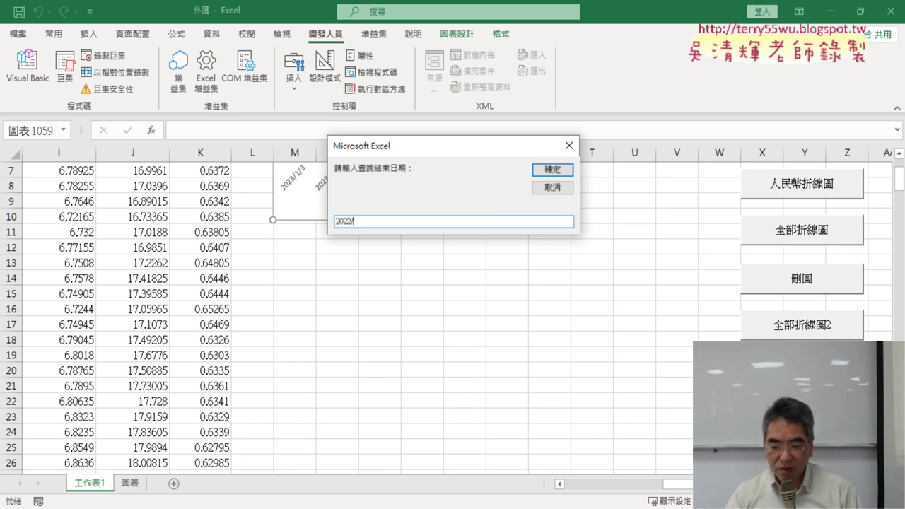
type("12/31")
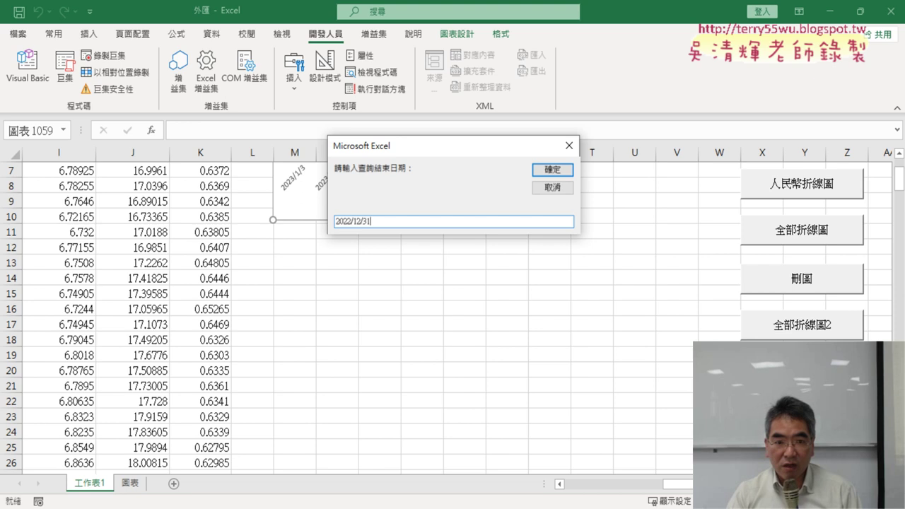
key("Return")
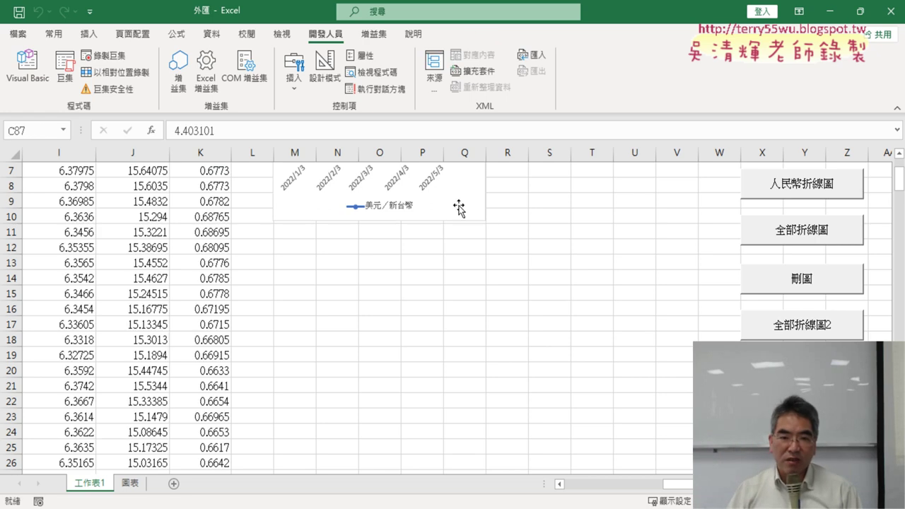
left_click(802, 279)
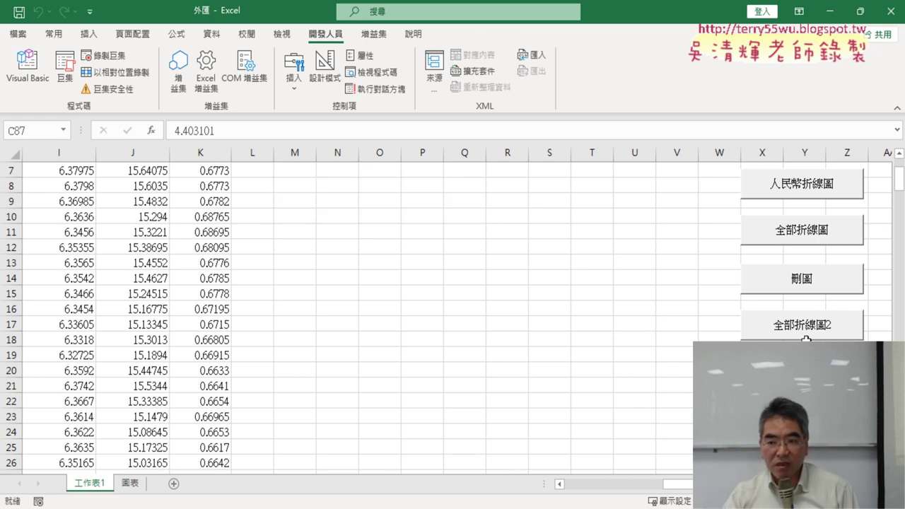
- Run 美元折線圖 to chart the 美元／新台幣 rate from 2022/1/3 through December
scroll(828, 297, "up", 2)
left_click(818, 239)
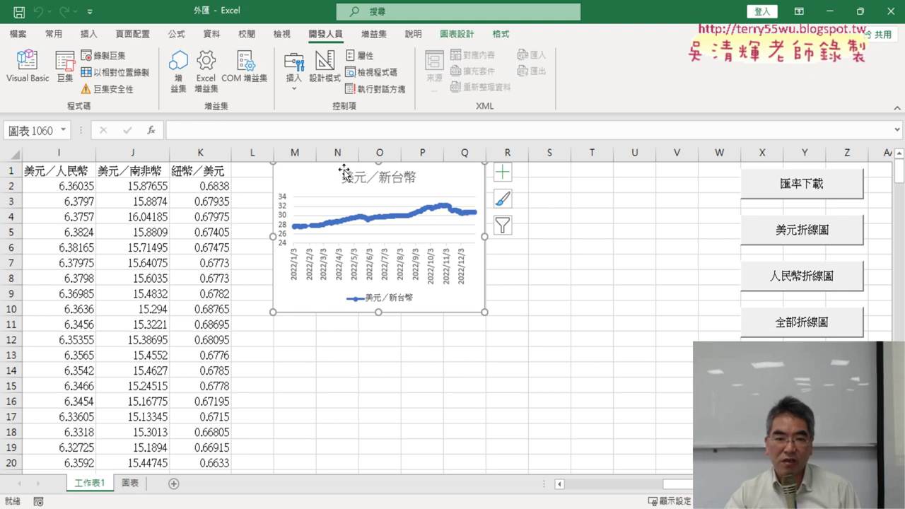
- Inspect the r = Range("A1").End(xlDown).Row line, then draw and delete all currency charts
left_click(29, 70)
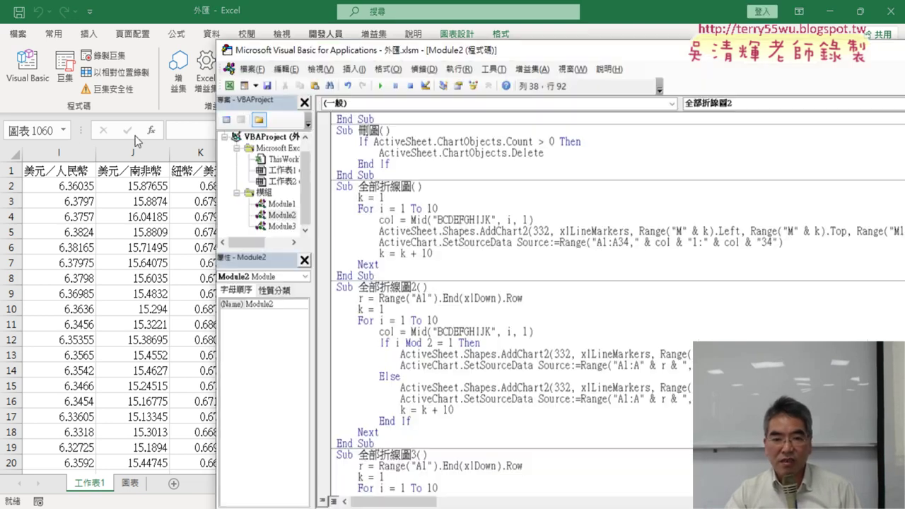
left_click_drag(527, 298, 335, 304)
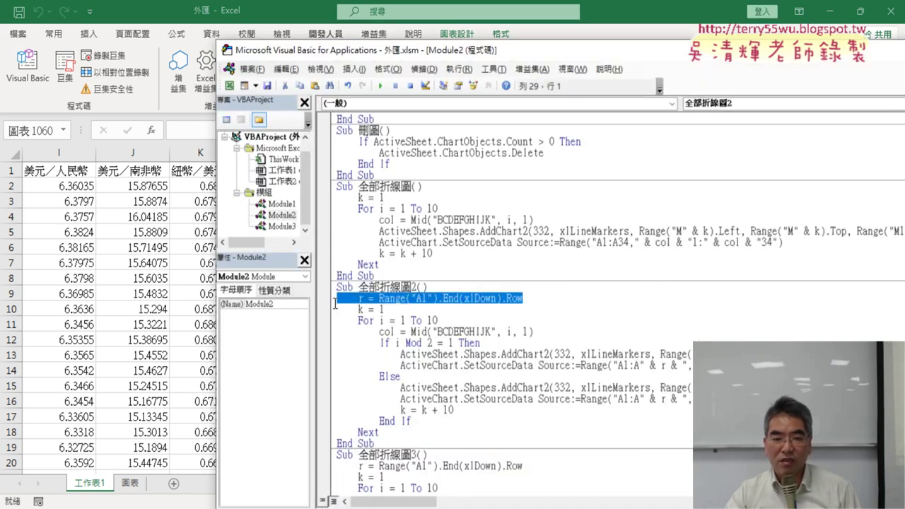
left_click(168, 290)
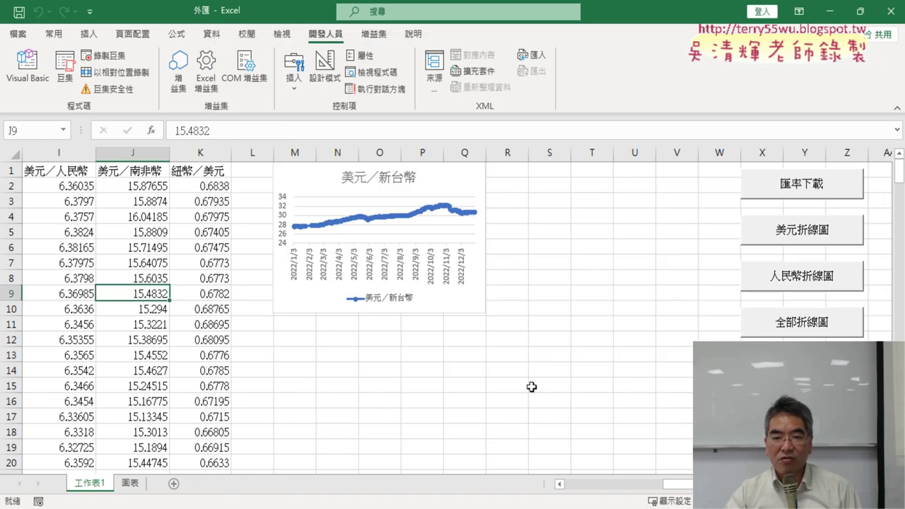
left_click(762, 329)
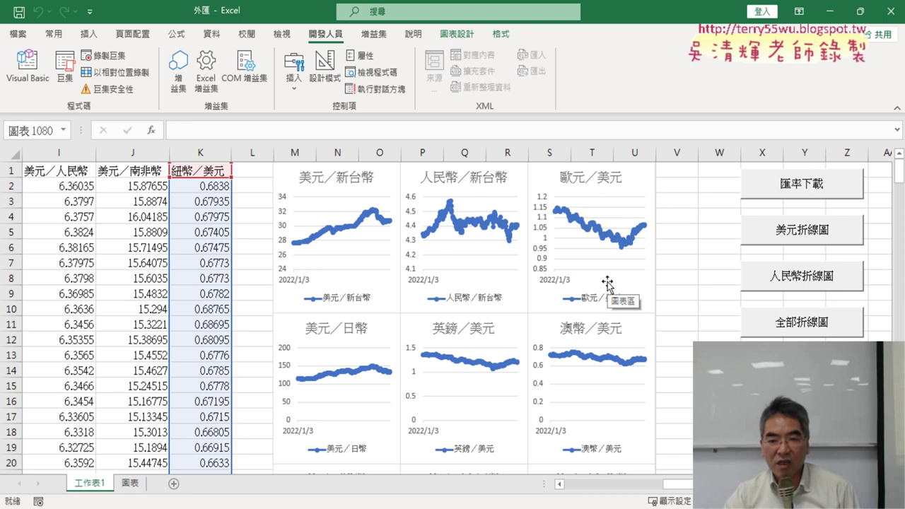
key("Delete")
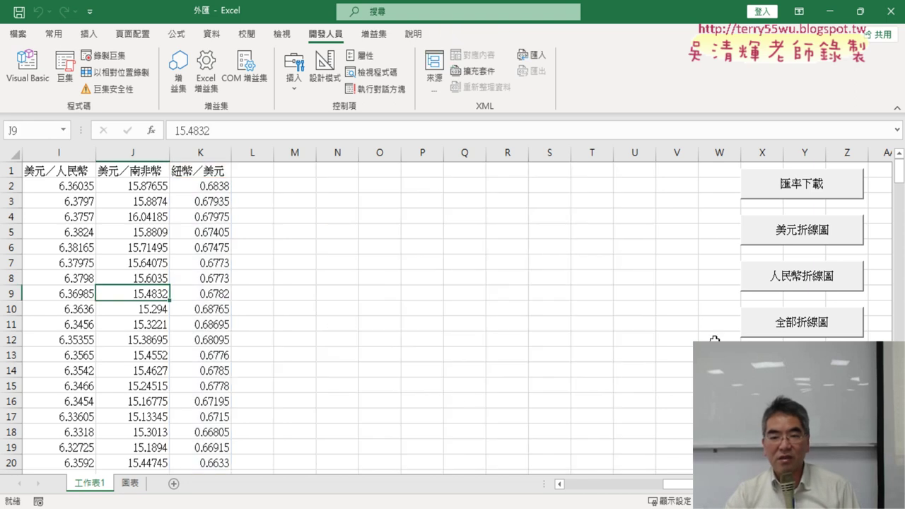
- On the 圖表 sheet, delete the old charts and run 折線圖全部_跨工作表 to redraw them
left_click(128, 485)
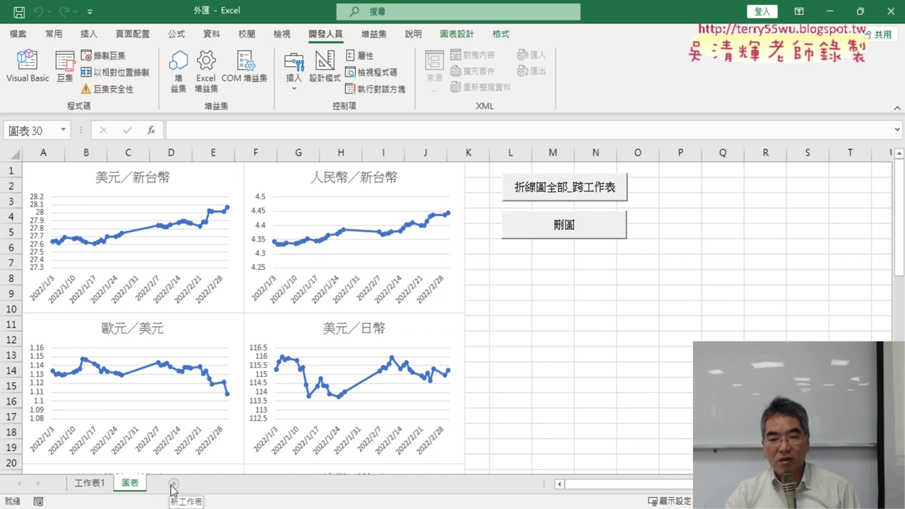
left_click(587, 227)
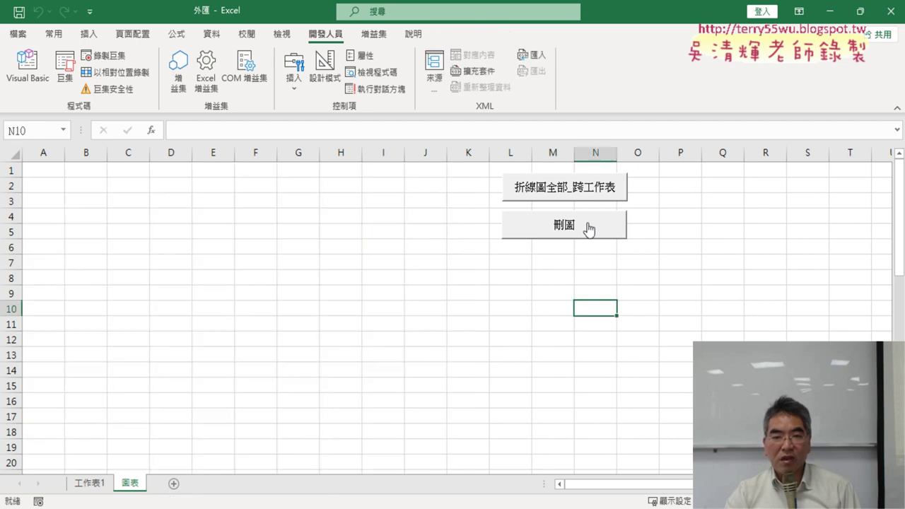
left_click(586, 192)
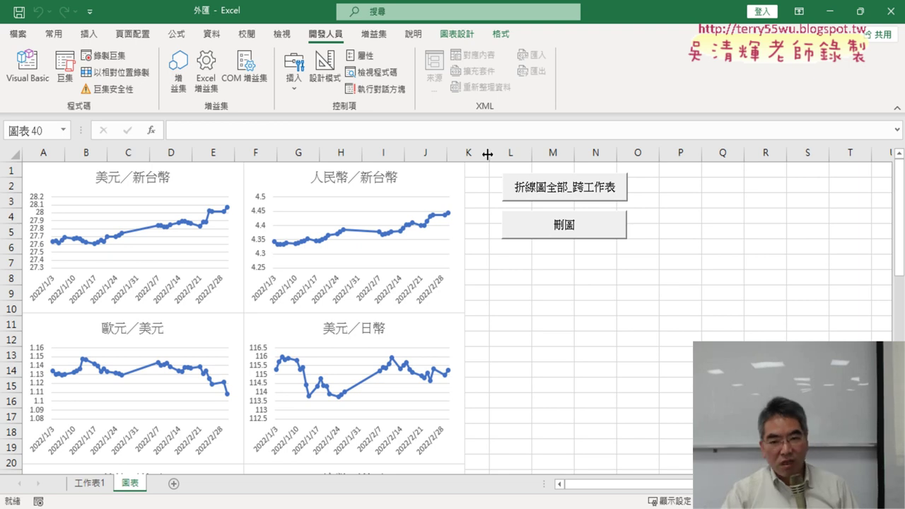
- Delete all charts on the 圖表 sheet and return to 工作表1
left_click(559, 233)
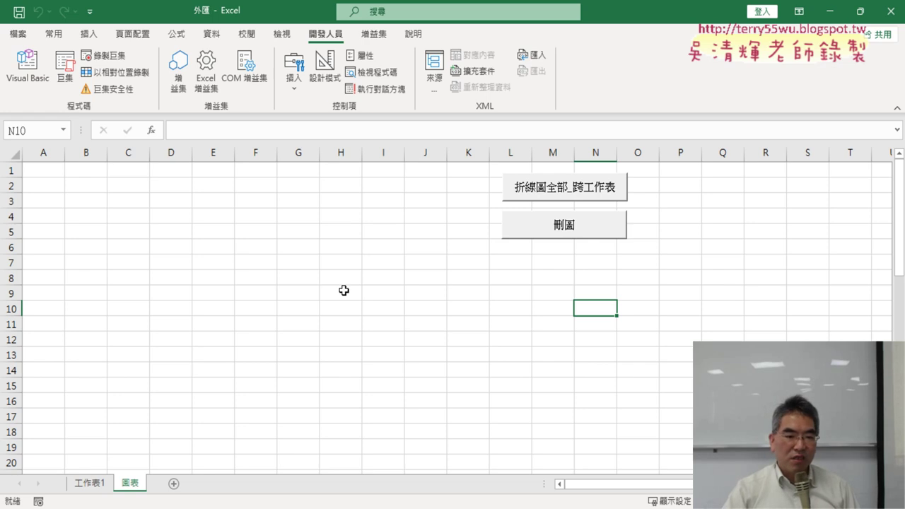
left_click(99, 488)
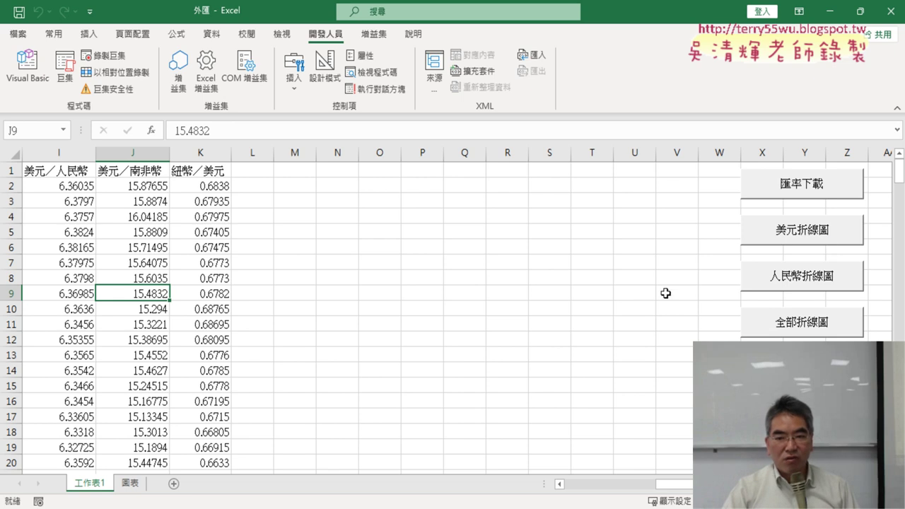
- Highlight the End(xlDown).Row expression, read through Module2, then return to the 圖表 sheet
left_click(49, 101)
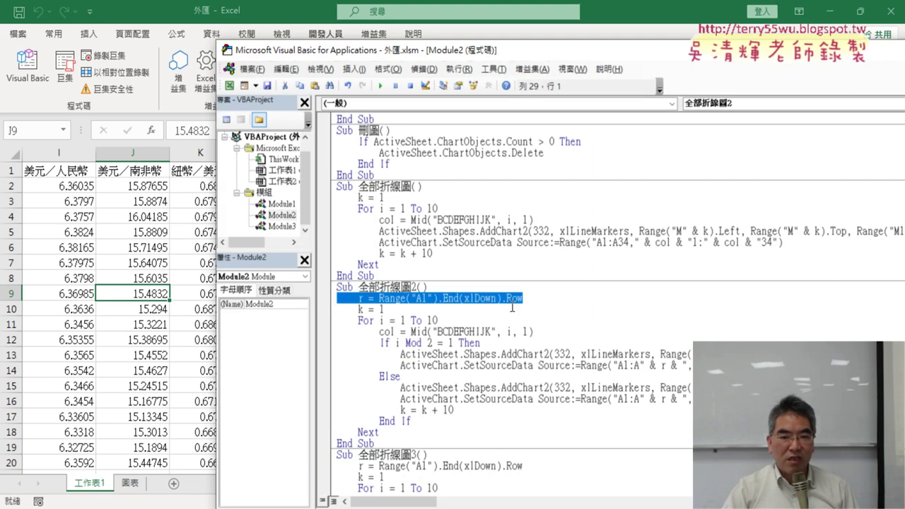
left_click_drag(524, 298, 327, 297)
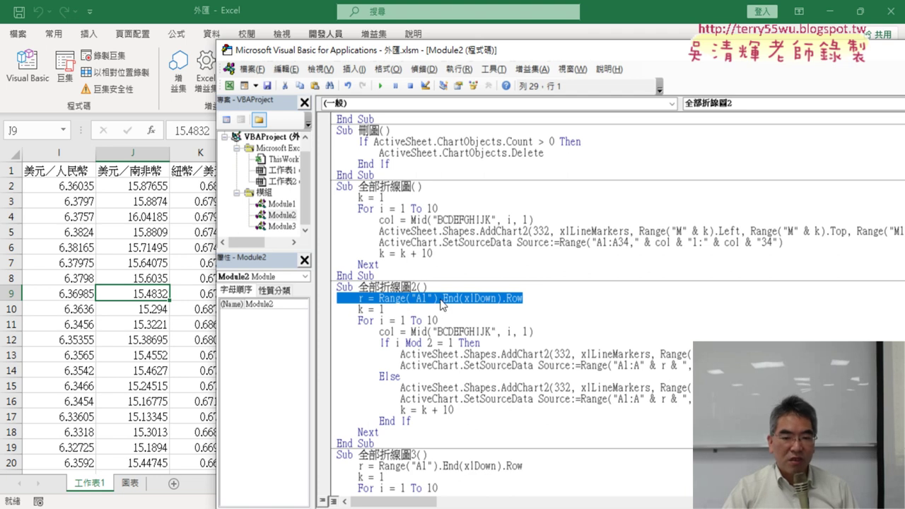
scroll(440, 308, "down", 3)
scroll(438, 283, "down", 1)
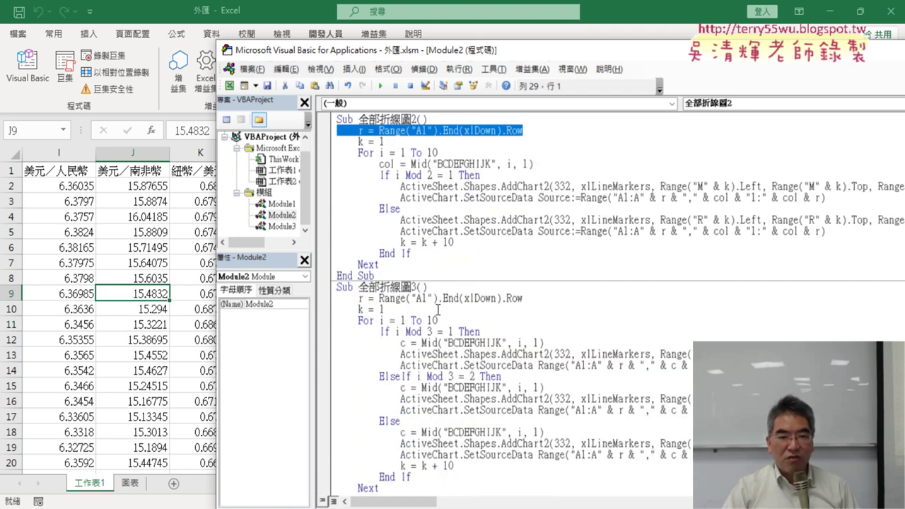
scroll(438, 265, "down", 3)
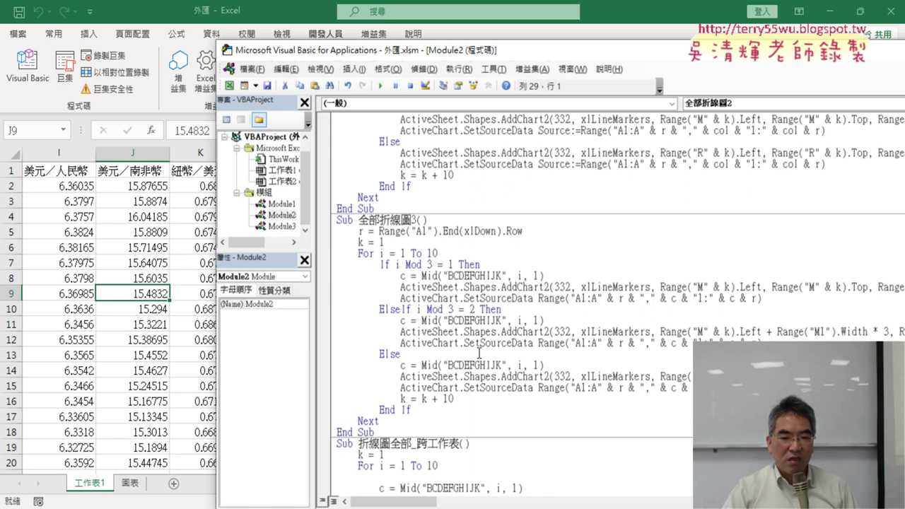
scroll(479, 353, "down", 4)
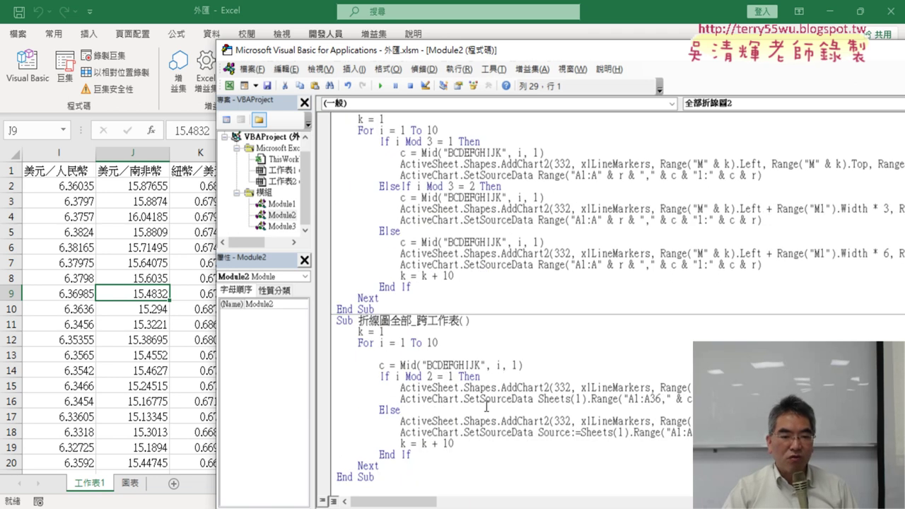
left_click(133, 484)
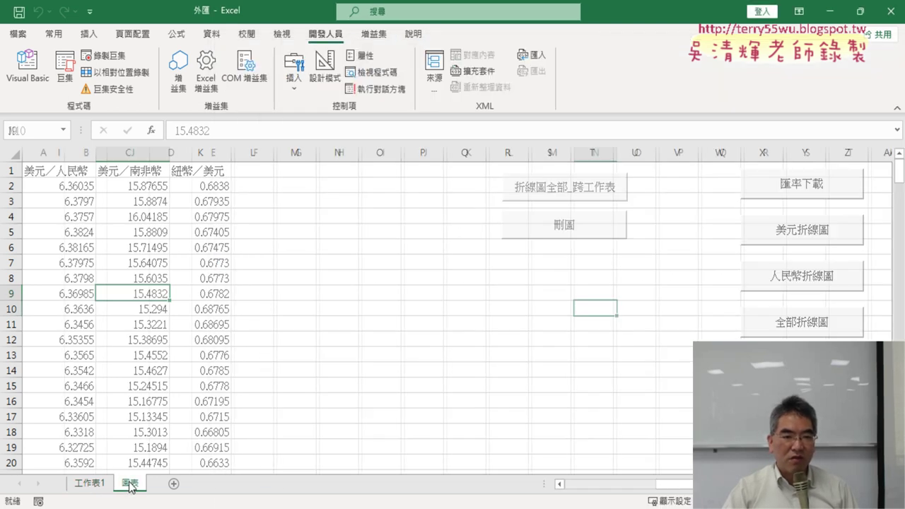
- Run 折線圖全部_跨工作表 and review the charts from 美元／新台幣 down to 紐幣／美元
left_click(541, 202)
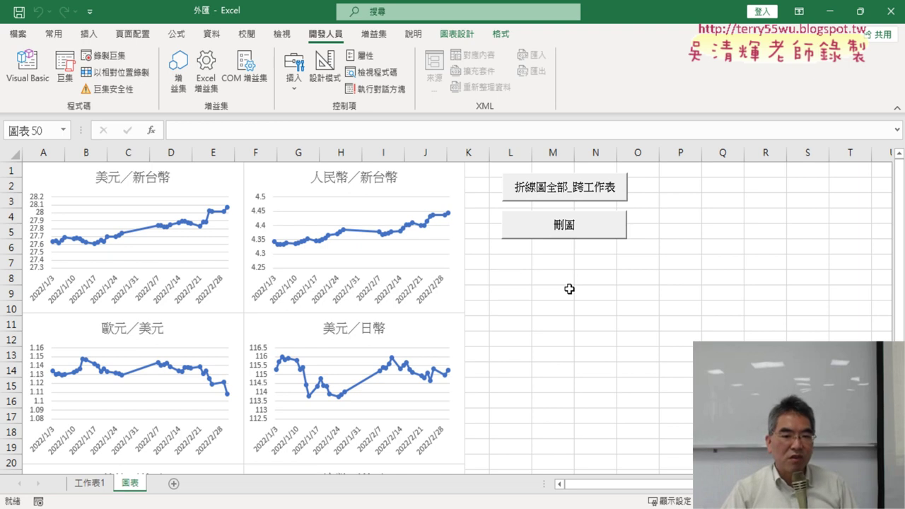
scroll(570, 292, "down", 4)
scroll(569, 292, "down", 1)
scroll(569, 292, "down", 2)
scroll(569, 291, "down", 3)
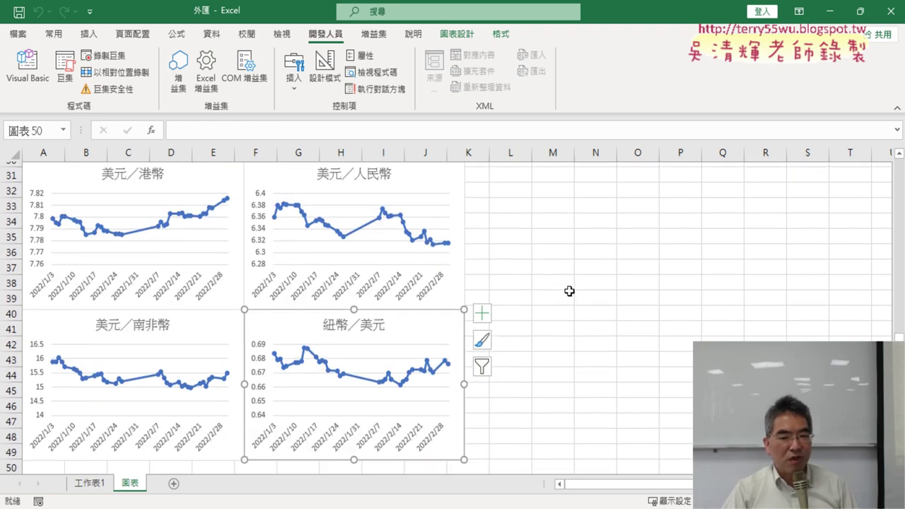
scroll(569, 292, "down", 1)
left_click(571, 293)
scroll(574, 294, "up", 3)
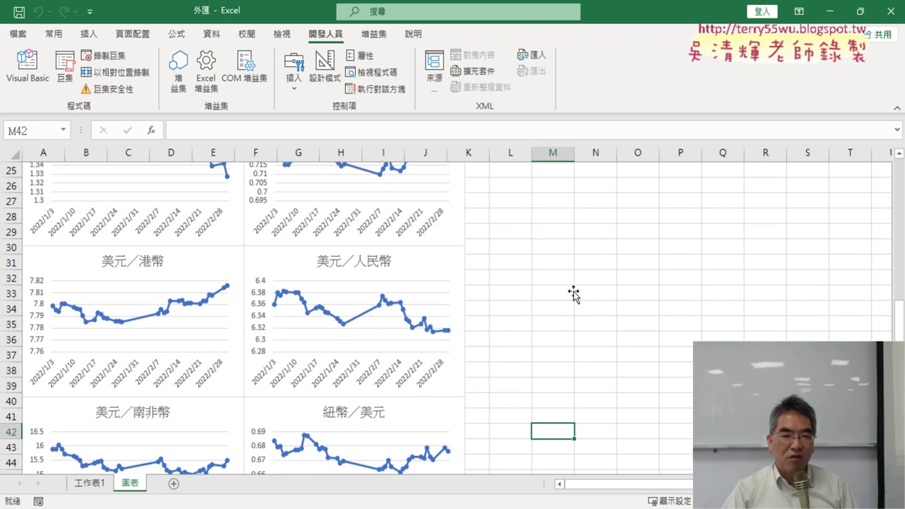
scroll(574, 294, "up", 7)
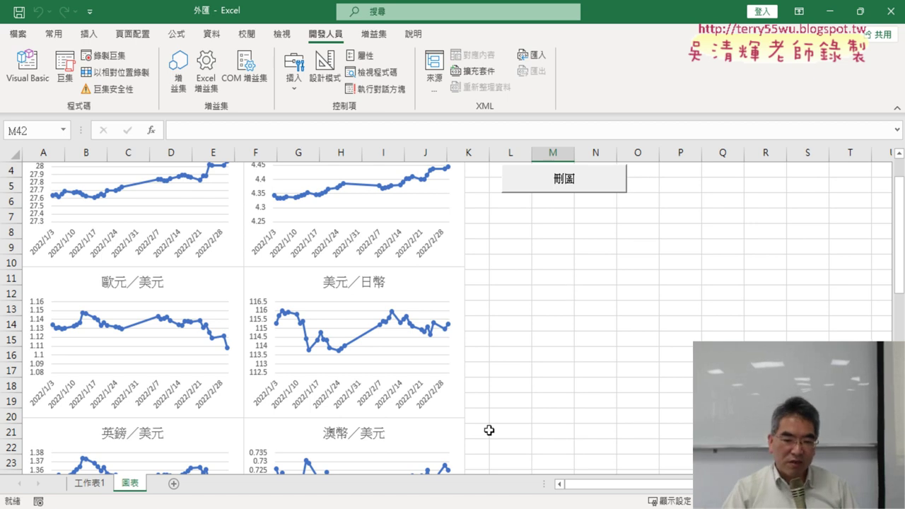
- Switch to the Google Docs lesson and scroll up to the Sub 全部折線圖3 code
key("alt+Tab")
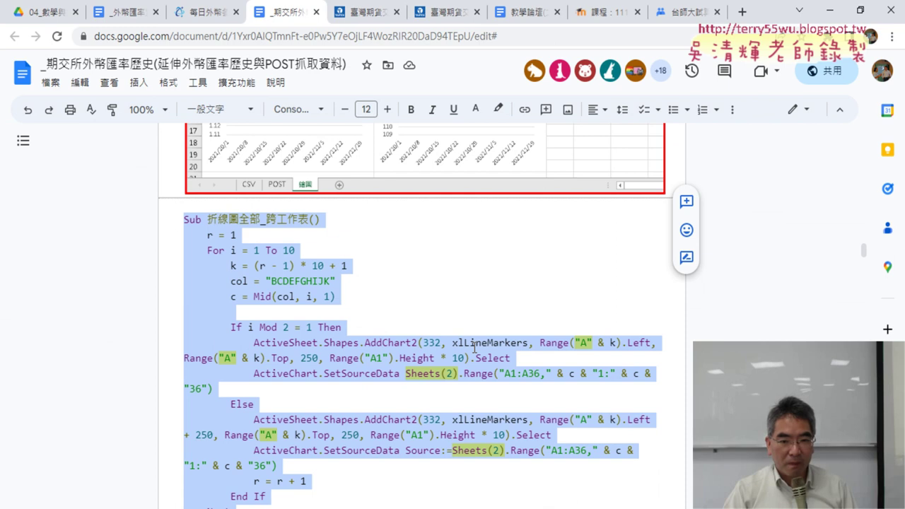
scroll(474, 346, "up", 4)
scroll(474, 347, "up", 5)
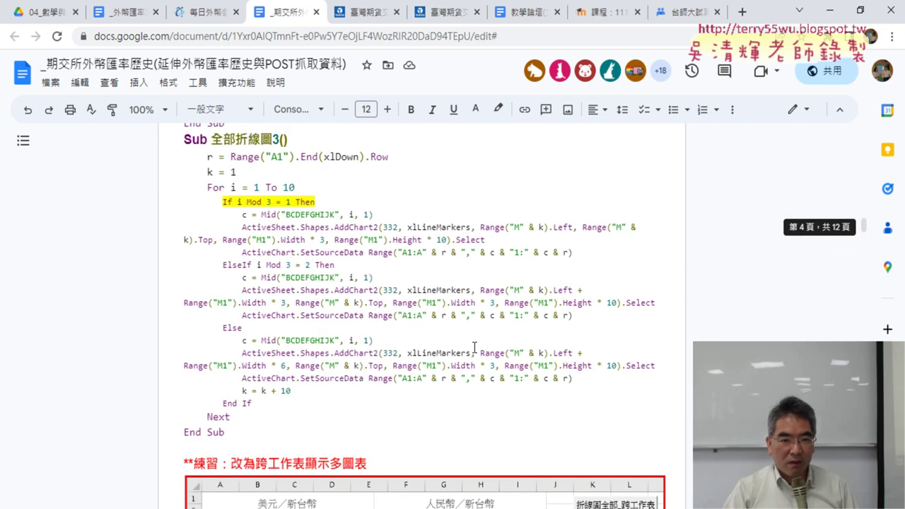